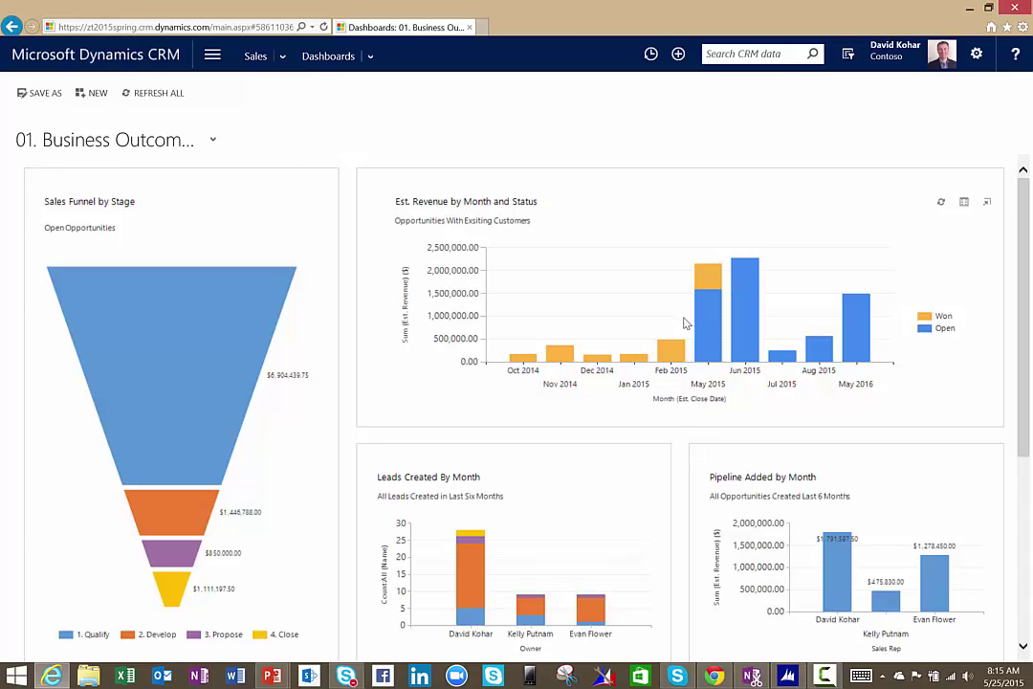
Step: Look through the charts of the 01. Business Outcomes dashboard and switch to the 08. Sales Management Dashboard
{"action": "scroll", "coordinate": [685, 324], "scroll_direction": "down", "scroll_amount": 3}
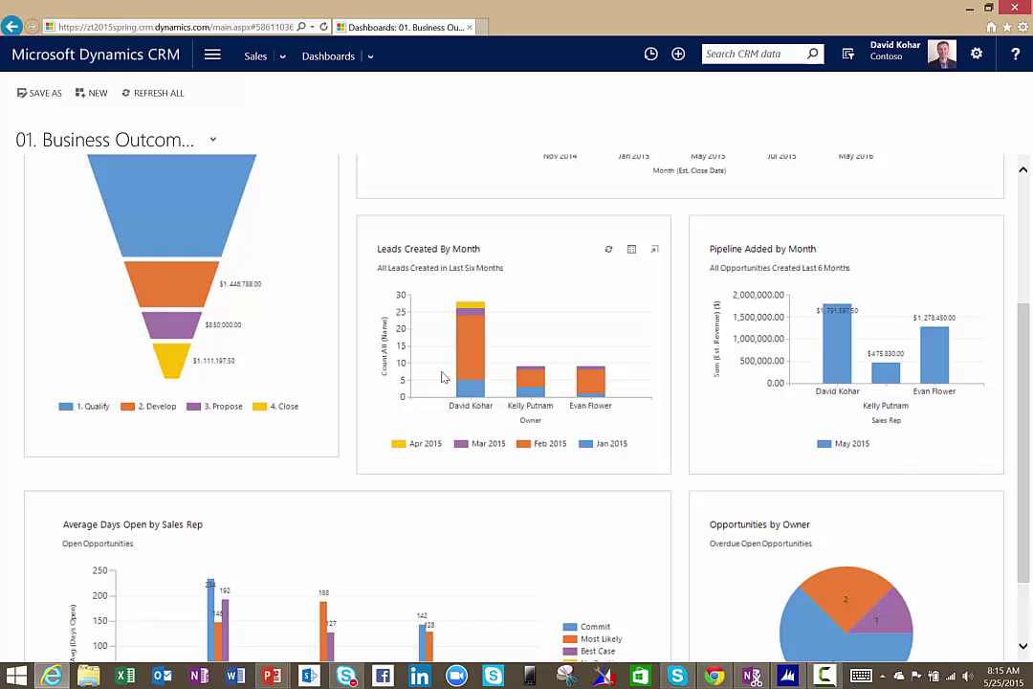
{"action": "scroll", "coordinate": [442, 377], "scroll_direction": "down", "scroll_amount": 1}
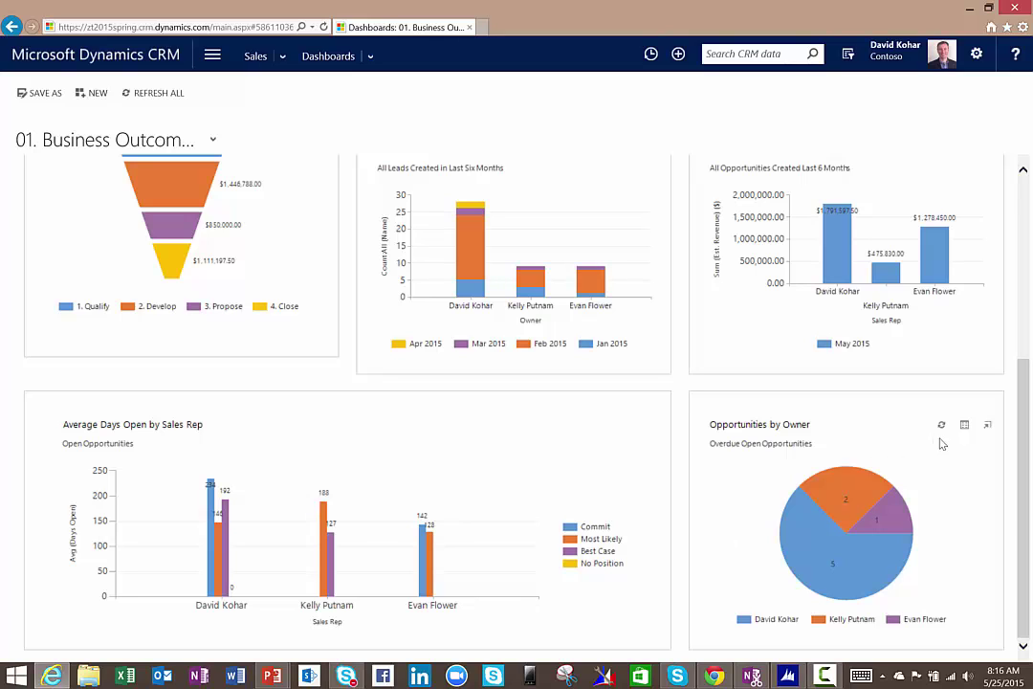
{"action": "scroll", "coordinate": [738, 335], "scroll_direction": "up", "scroll_amount": 5}
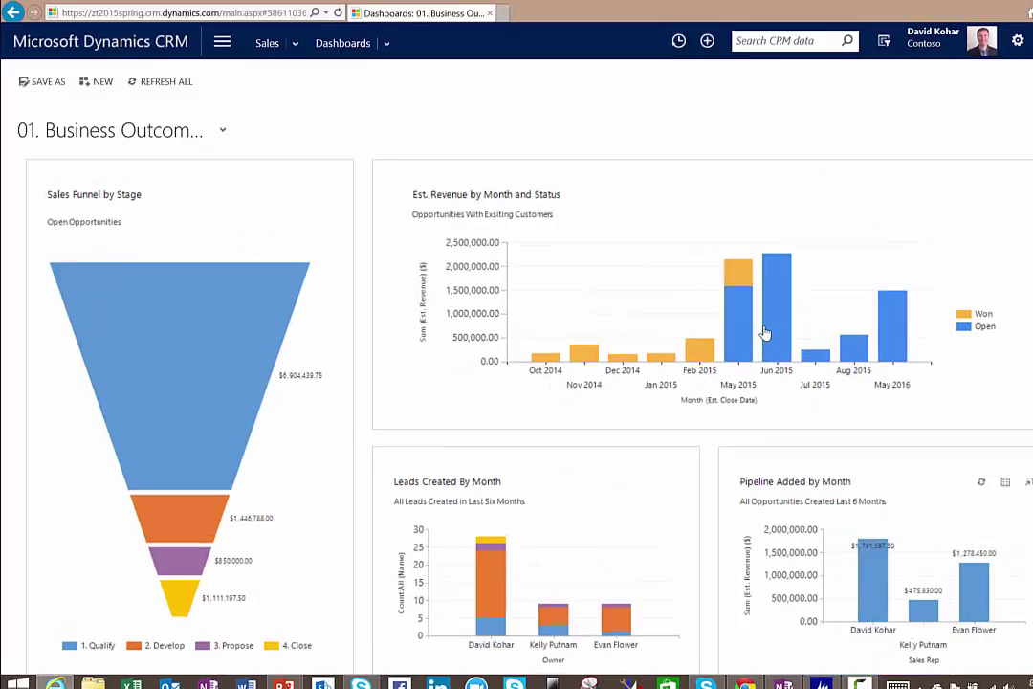
{"action": "left_click", "coordinate": [239, 53]}
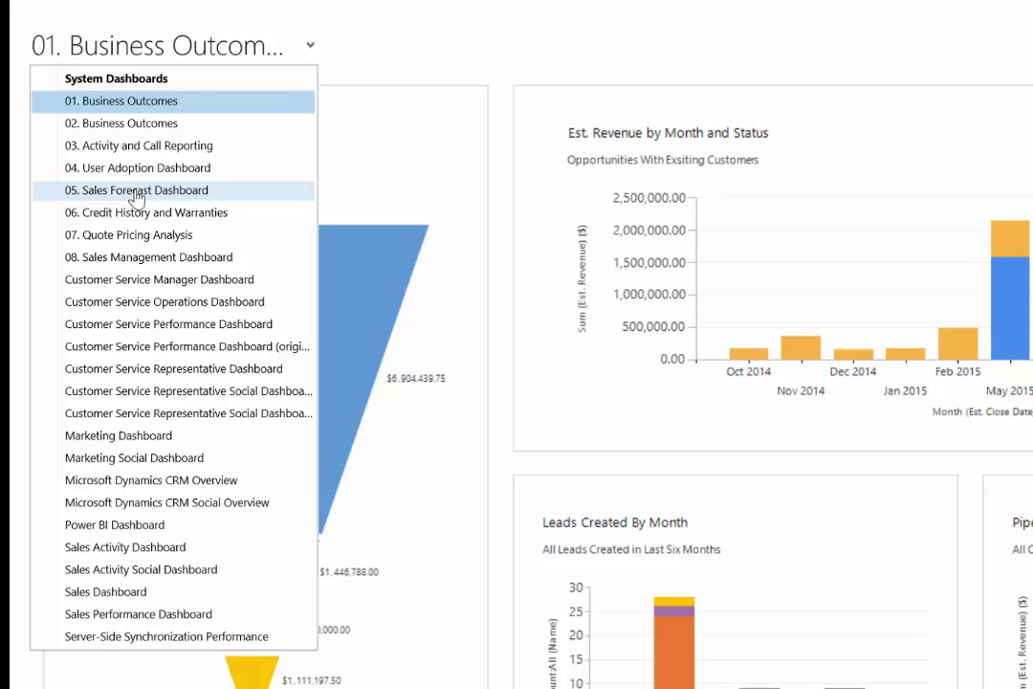
{"action": "left_click", "coordinate": [139, 256]}
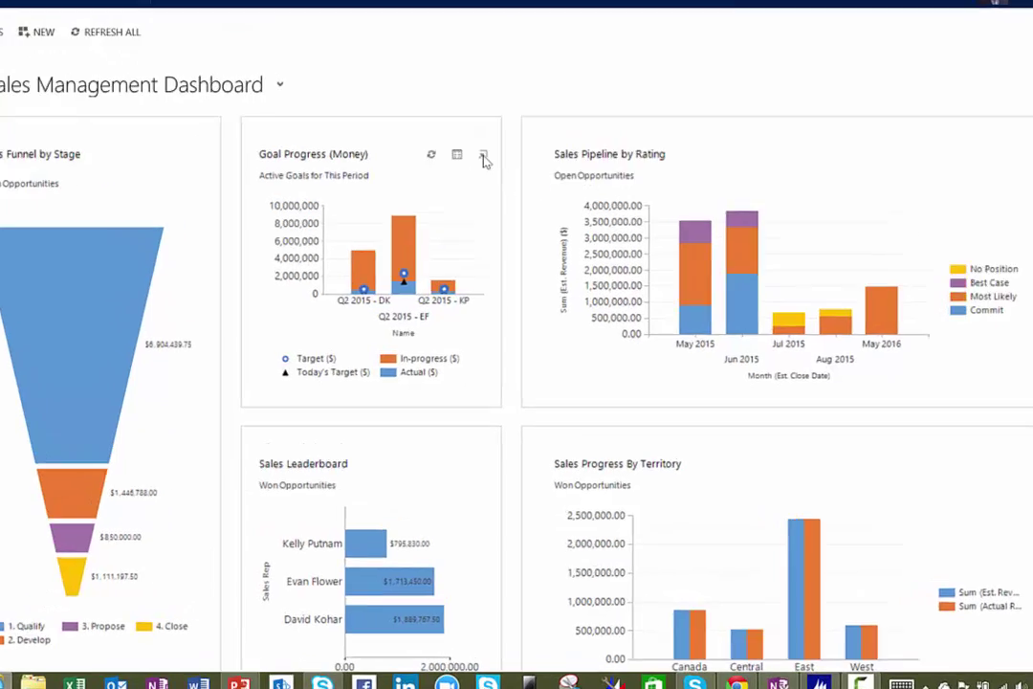
Step: Enlarge the Goal Progress (Money) chart, inspect the Q2 2015 - EF target and actual figures, and close the enlarged view
{"action": "left_click", "coordinate": [489, 199]}
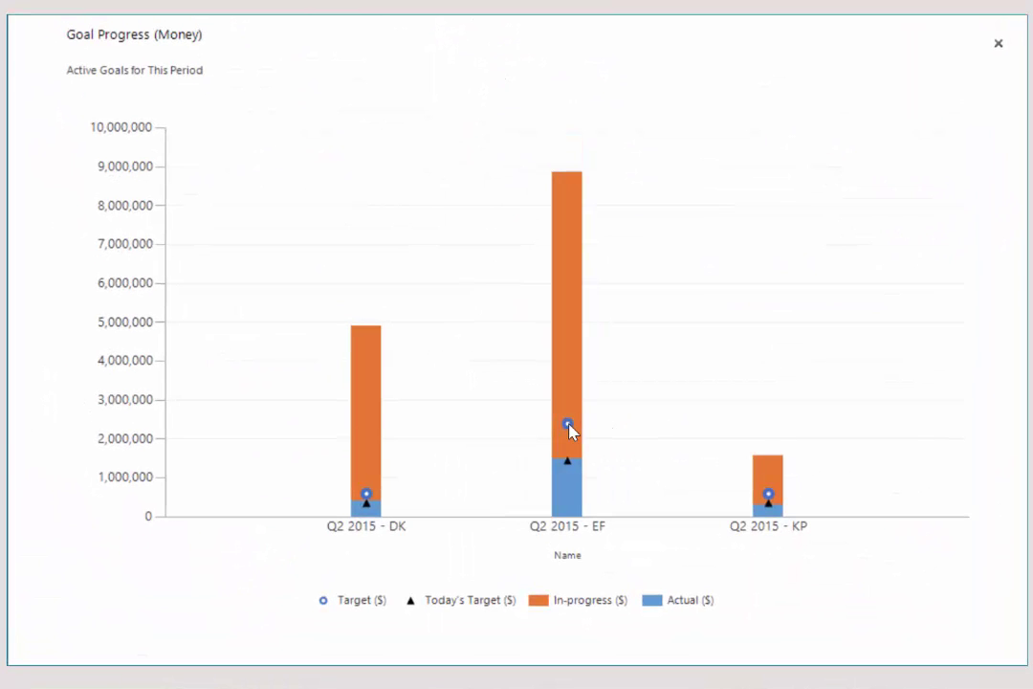
{"action": "mouse_move", "coordinate": [568, 423]}
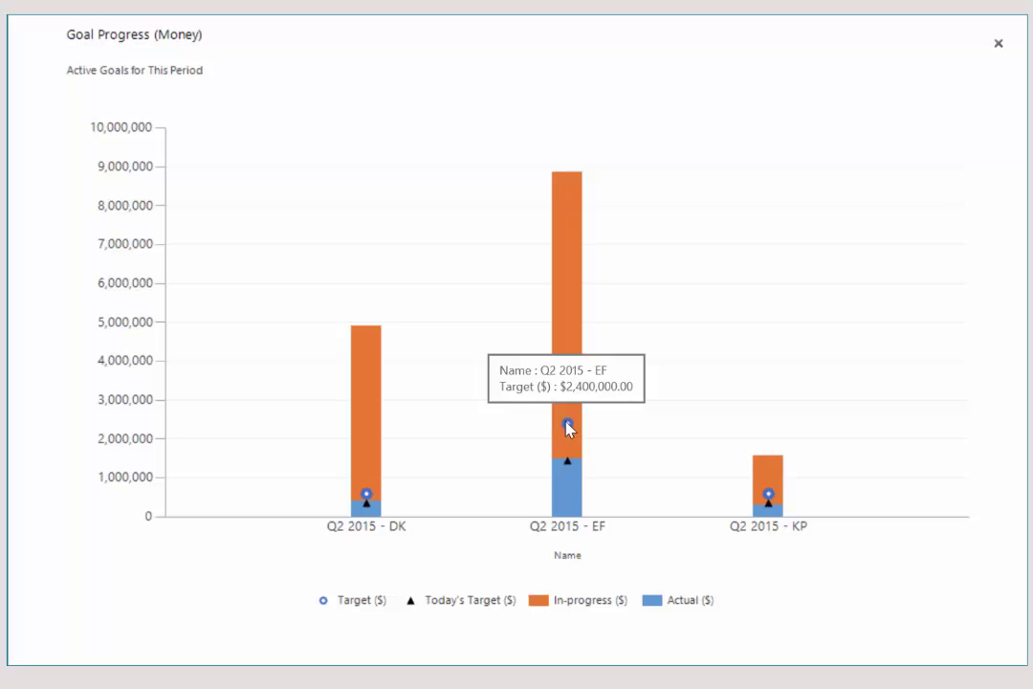
{"action": "mouse_move", "coordinate": [571, 481]}
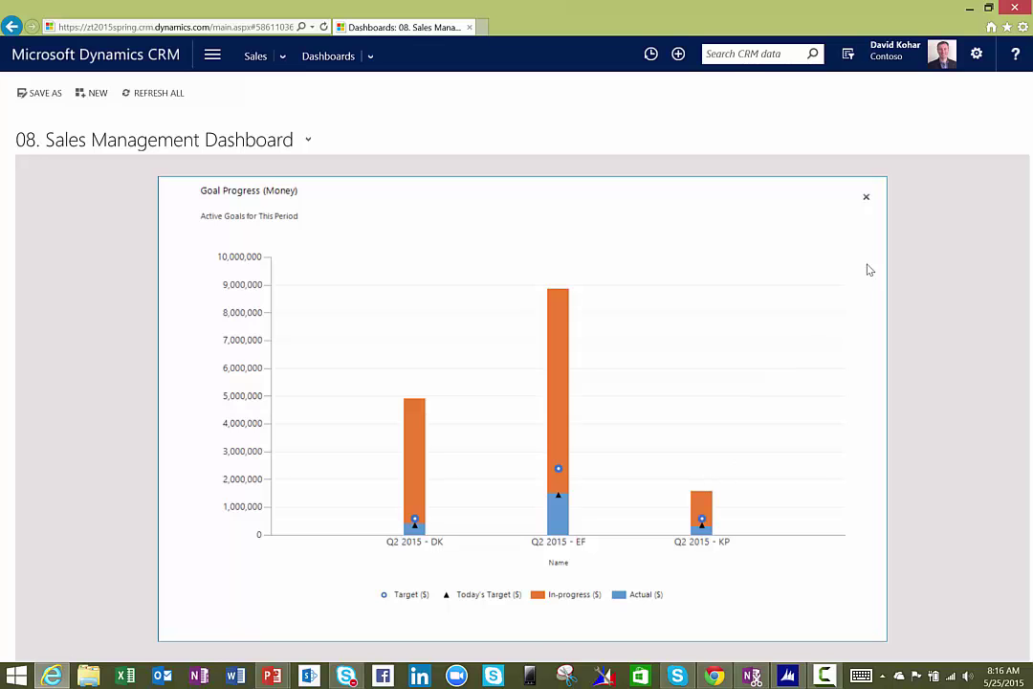
{"action": "left_click", "coordinate": [867, 198]}
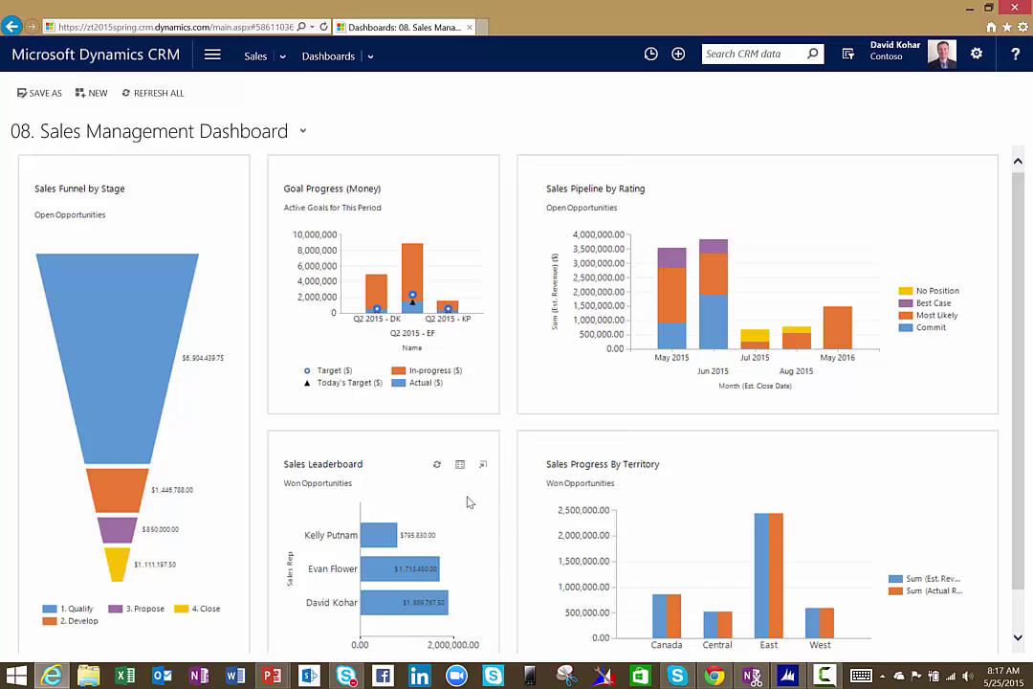
Step: Open the records behind the Sales Funnel by Stage chart, filter them to the Qualify stage, and close the records window
{"action": "left_click", "coordinate": [212, 190]}
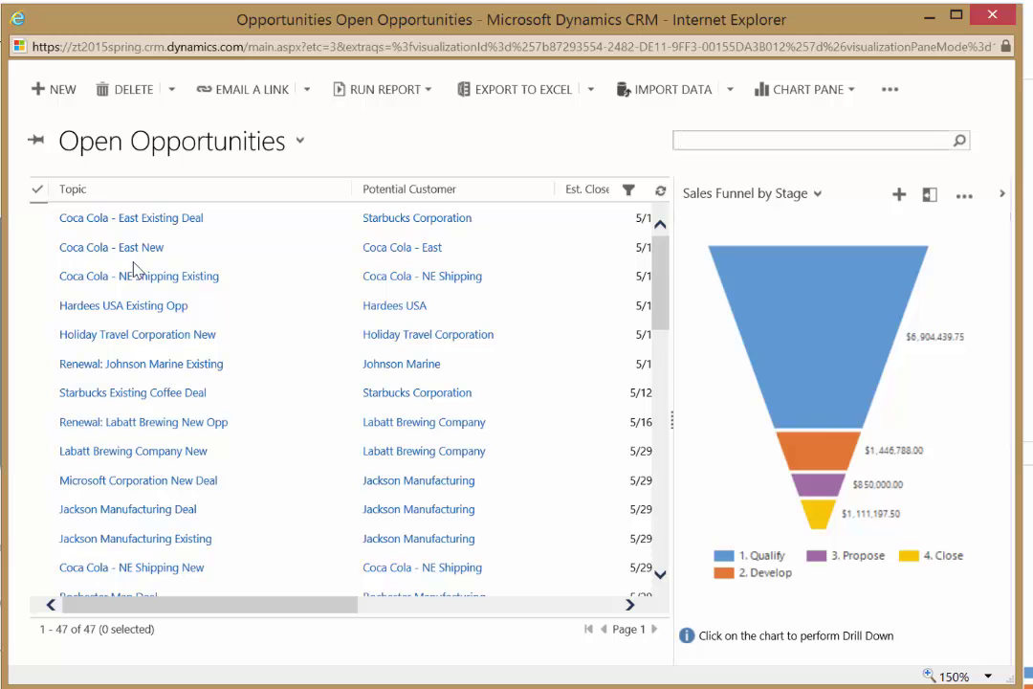
{"action": "left_click", "coordinate": [809, 358]}
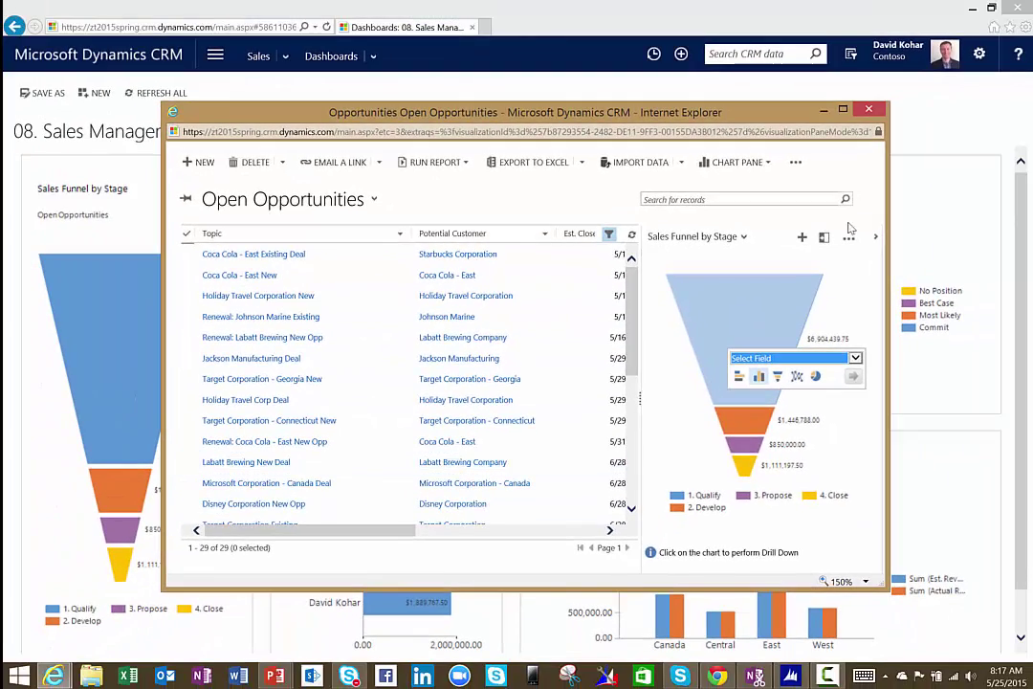
{"action": "left_click", "coordinate": [869, 111]}
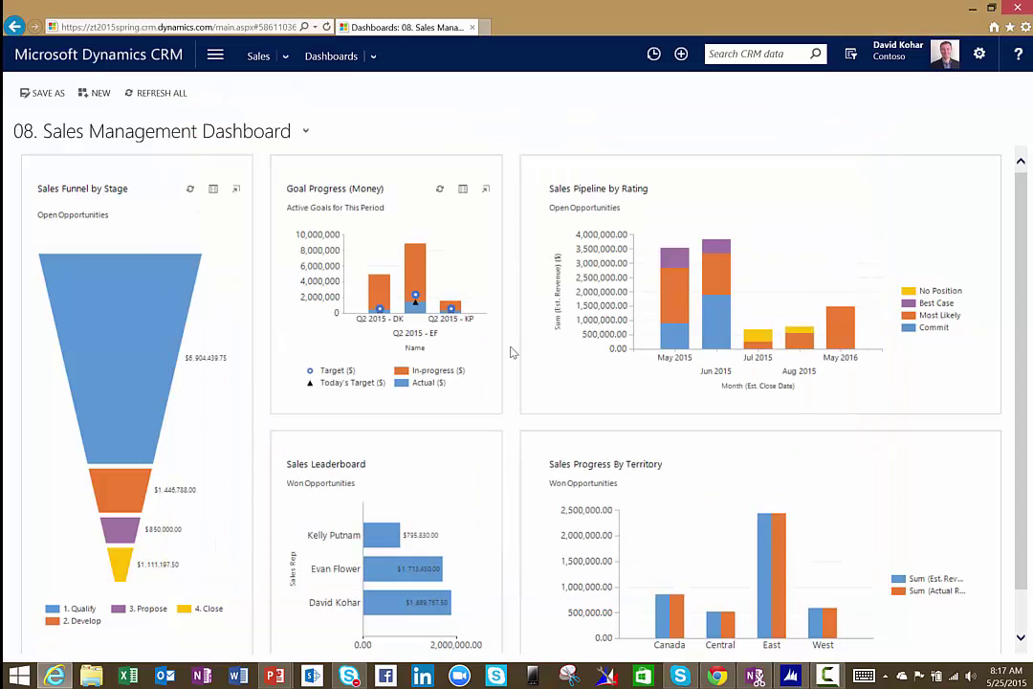
Step: View the Customer Service Representative Dashboard and switch to the Marketing Dashboard
{"action": "left_click", "coordinate": [230, 134]}
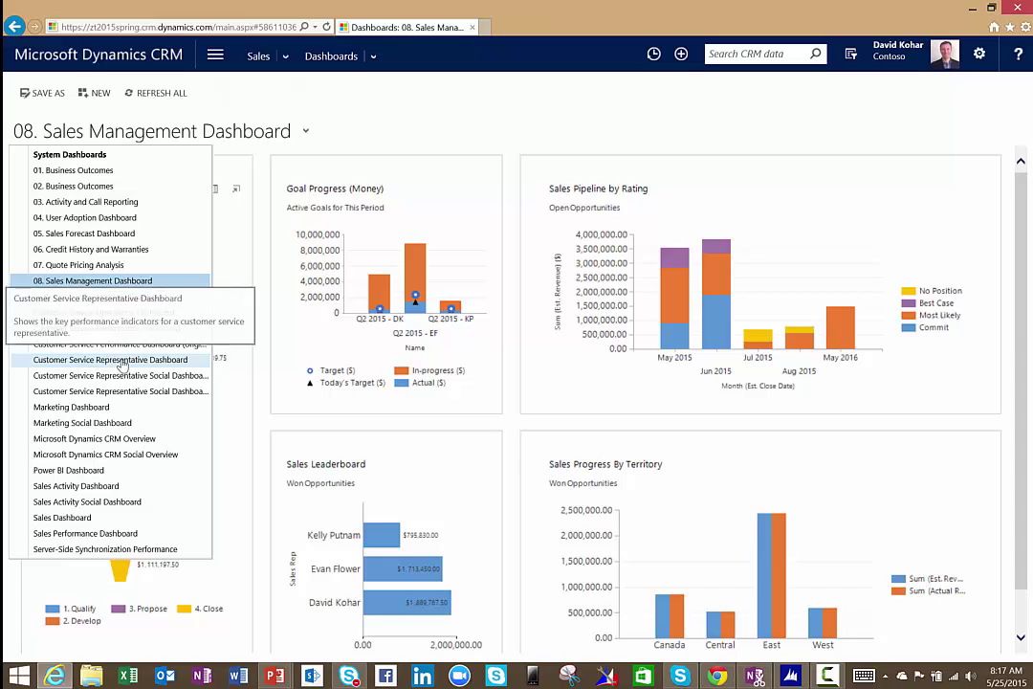
{"action": "left_click", "coordinate": [122, 362]}
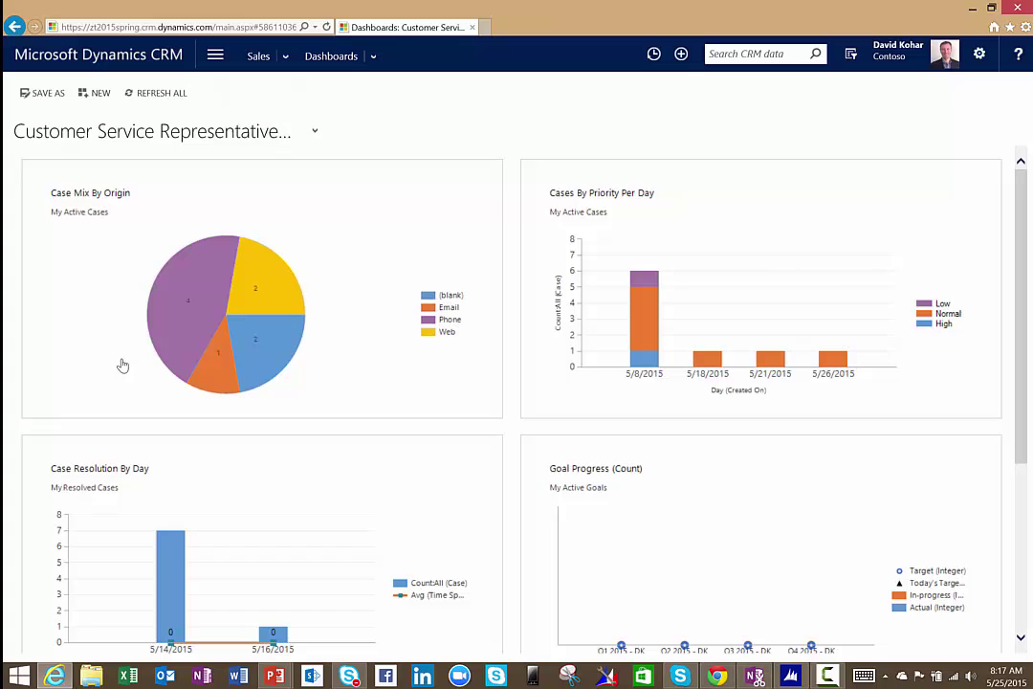
{"action": "left_click", "coordinate": [122, 142]}
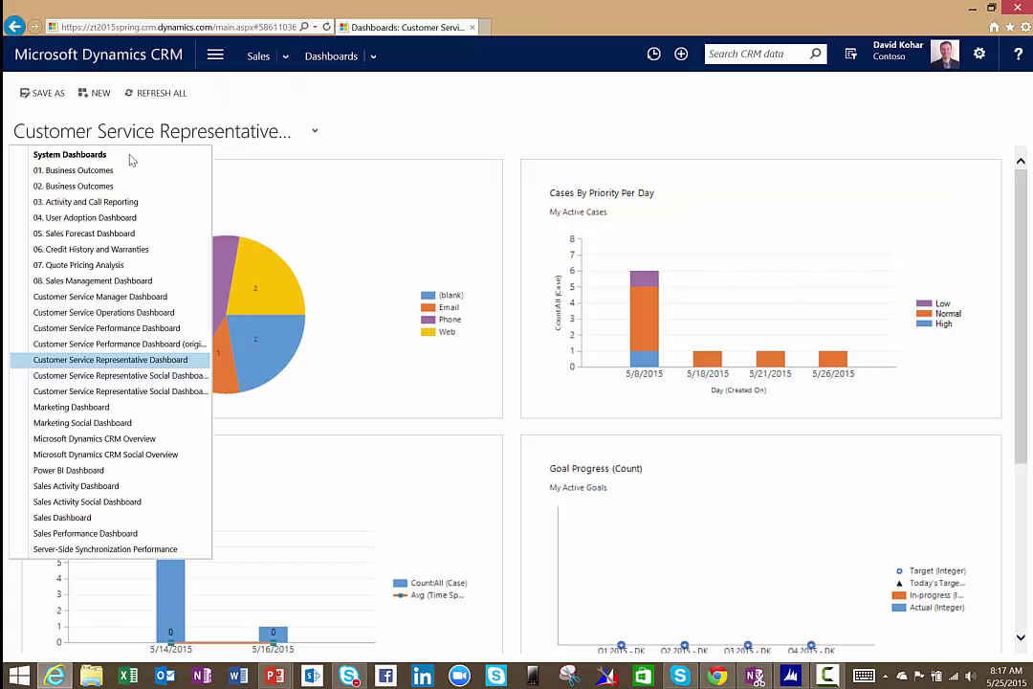
{"action": "left_click", "coordinate": [112, 407]}
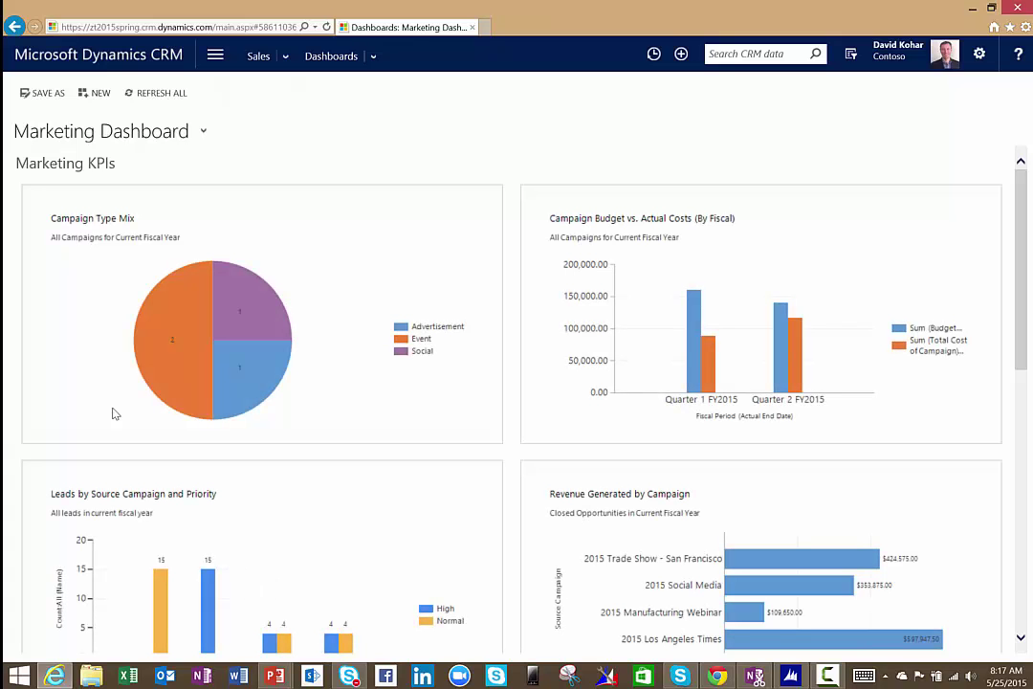
Step: Go to the Companies list in the Sales area and open the 3M Company - HQ record
{"action": "left_click", "coordinate": [286, 57]}
{"action": "left_click", "coordinate": [209, 115]}
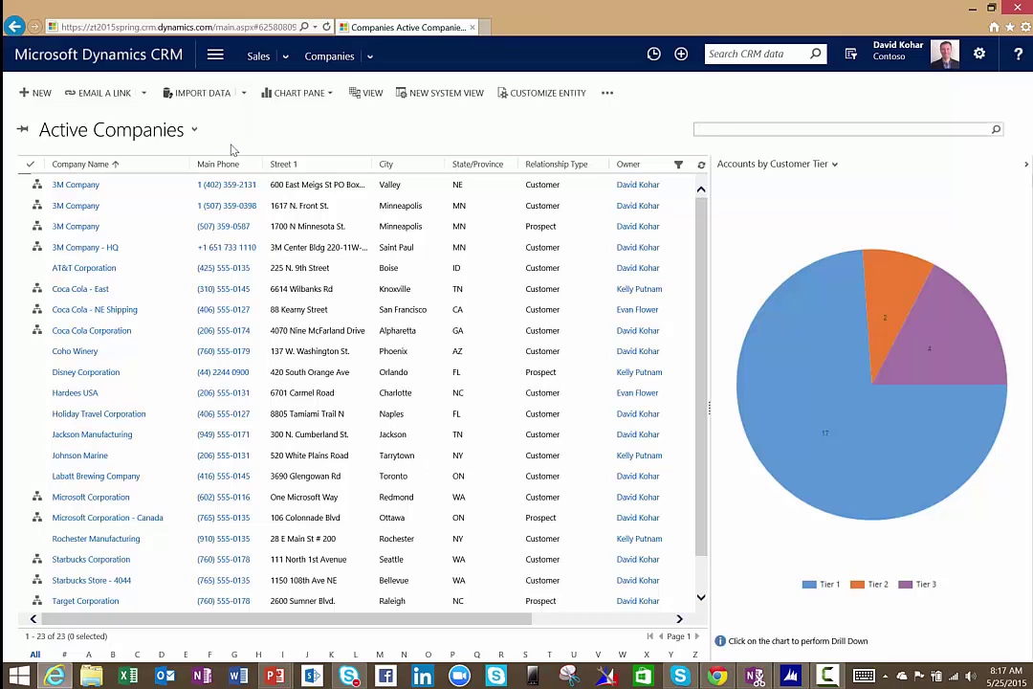
{"action": "left_click", "coordinate": [86, 248]}
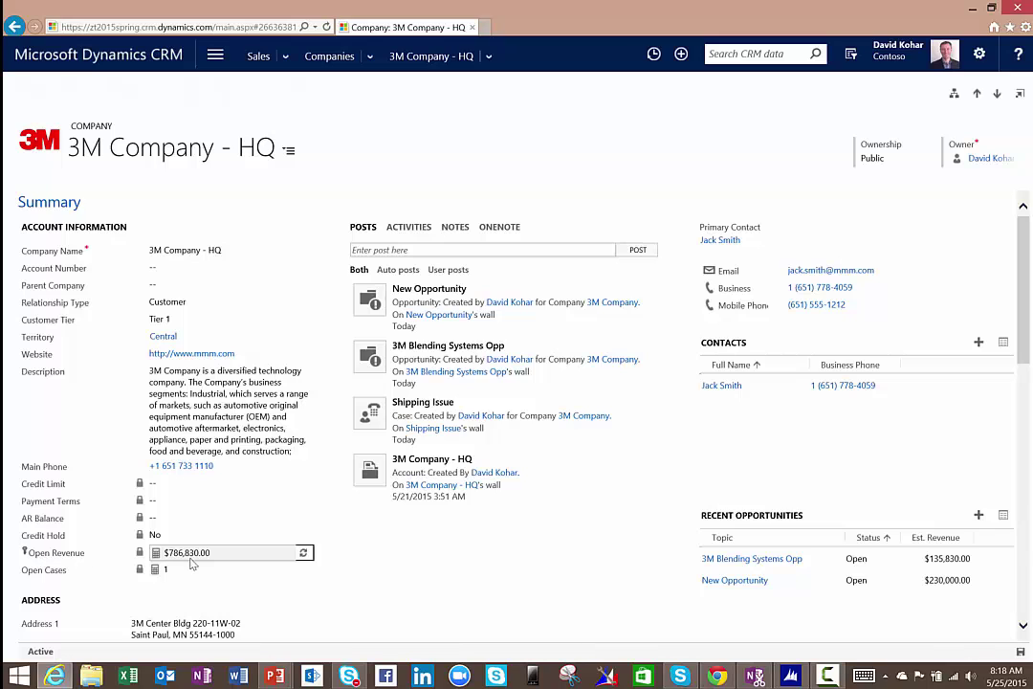
Step: Examine the company's open revenue, recent opportunities, recent cases and the Insights news feed
{"action": "mouse_move", "coordinate": [191, 564]}
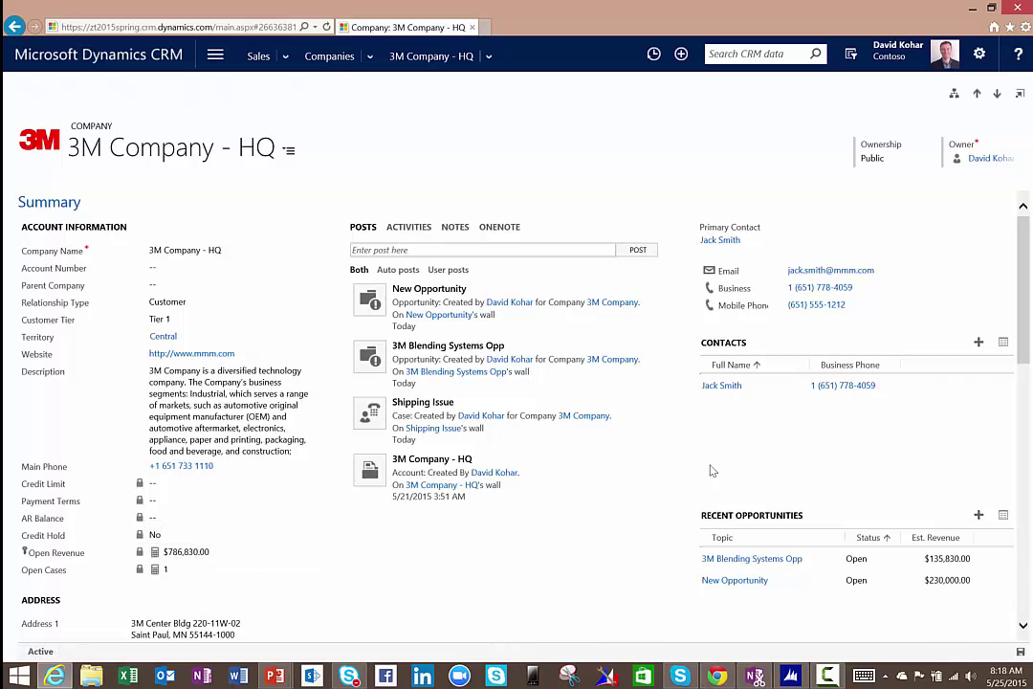
{"action": "scroll", "coordinate": [788, 424], "scroll_direction": "down", "scroll_amount": 1}
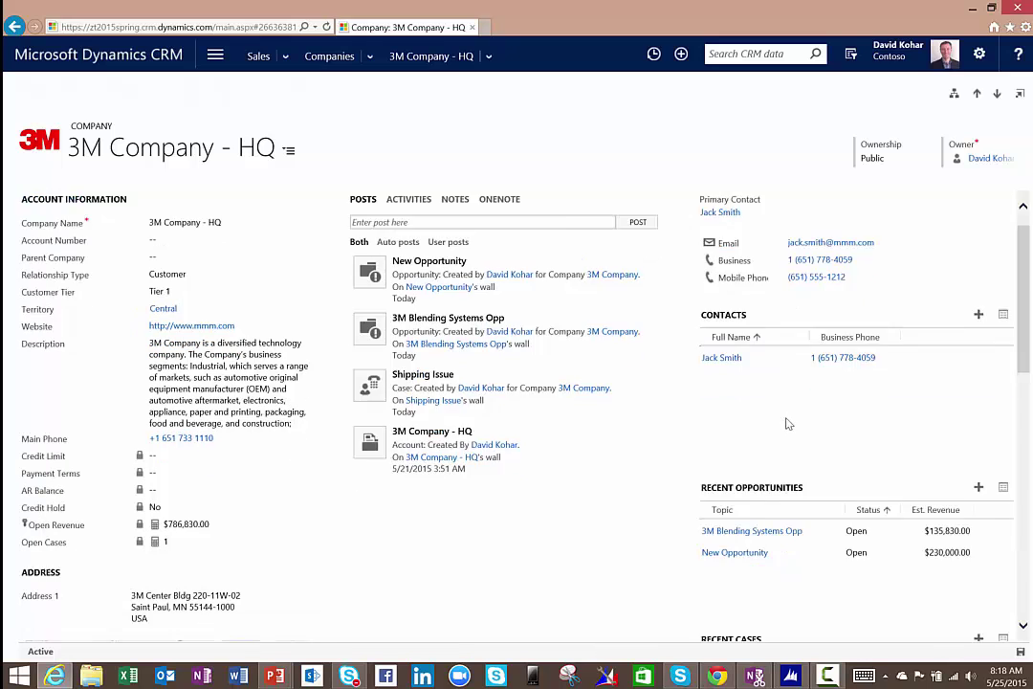
{"action": "scroll", "coordinate": [788, 424], "scroll_direction": "down", "scroll_amount": 3}
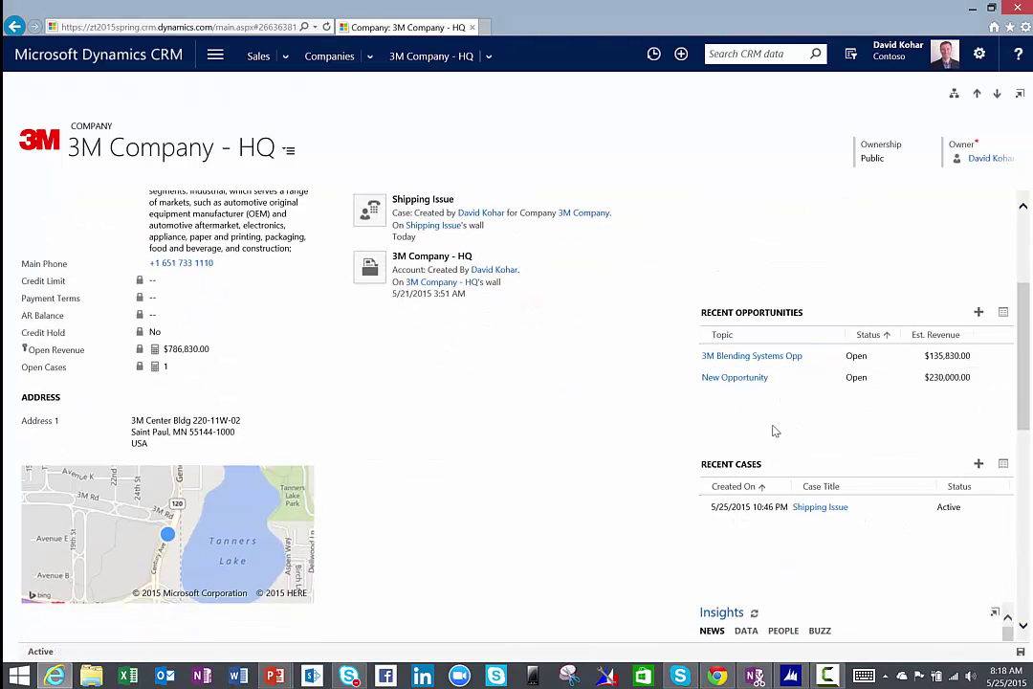
{"action": "scroll", "coordinate": [775, 433], "scroll_direction": "down", "scroll_amount": 1}
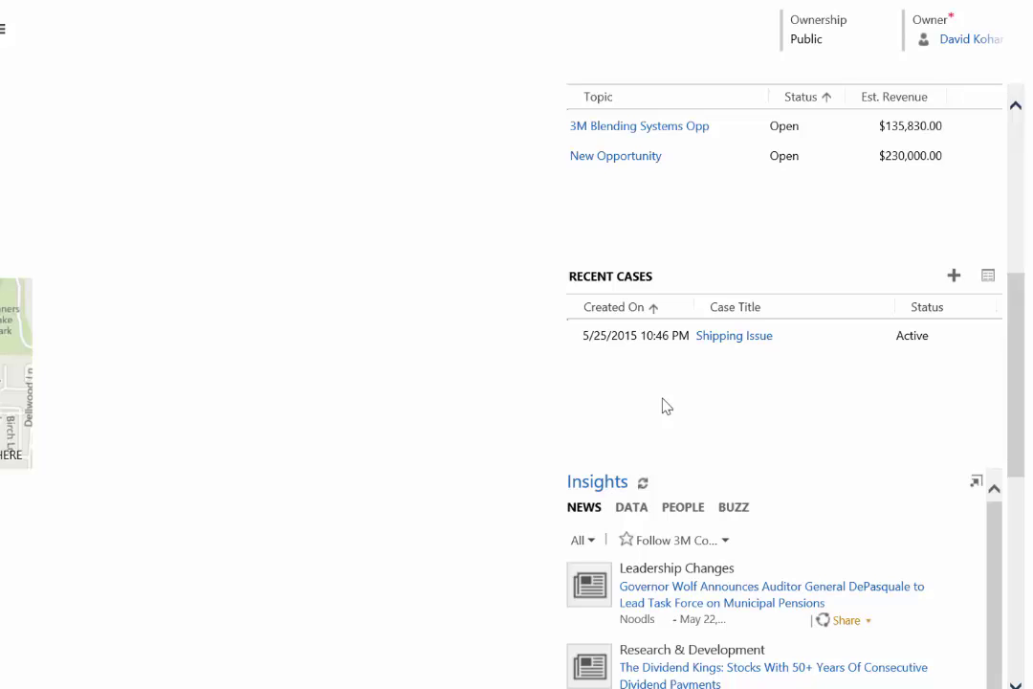
{"action": "scroll", "coordinate": [522, 413], "scroll_direction": "down", "scroll_amount": 6}
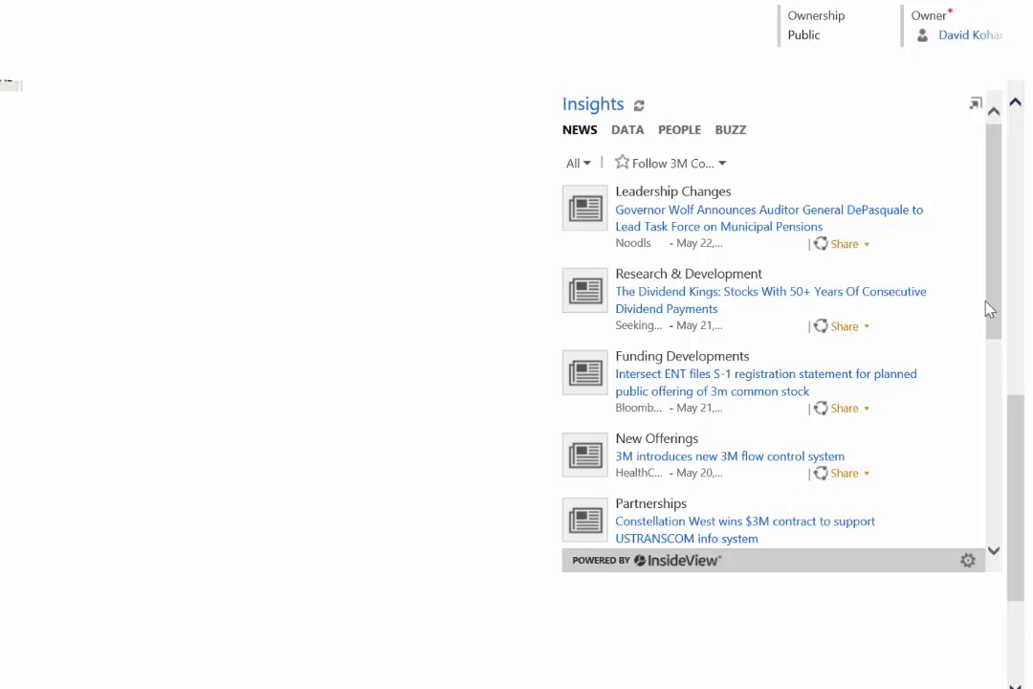
{"action": "left_click_drag", "start_coordinate": [993, 277], "coordinate": [999, 221]}
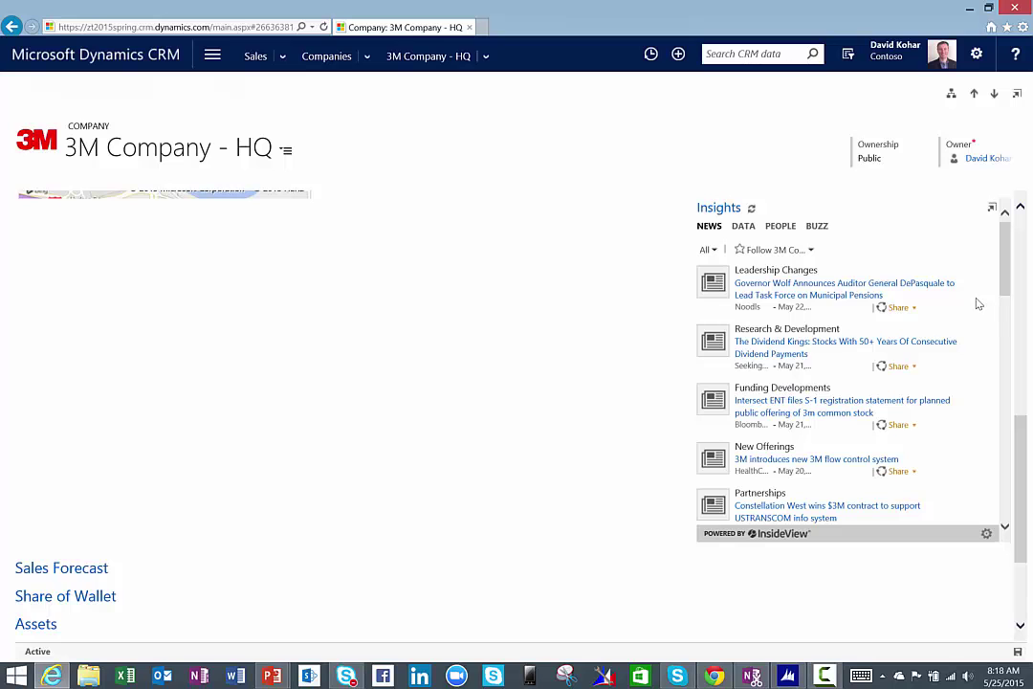
Step: Check the Insights account data sync comparison, close it without updating the account, and follow 3M through the Watchlist
{"action": "left_click", "coordinate": [752, 208]}
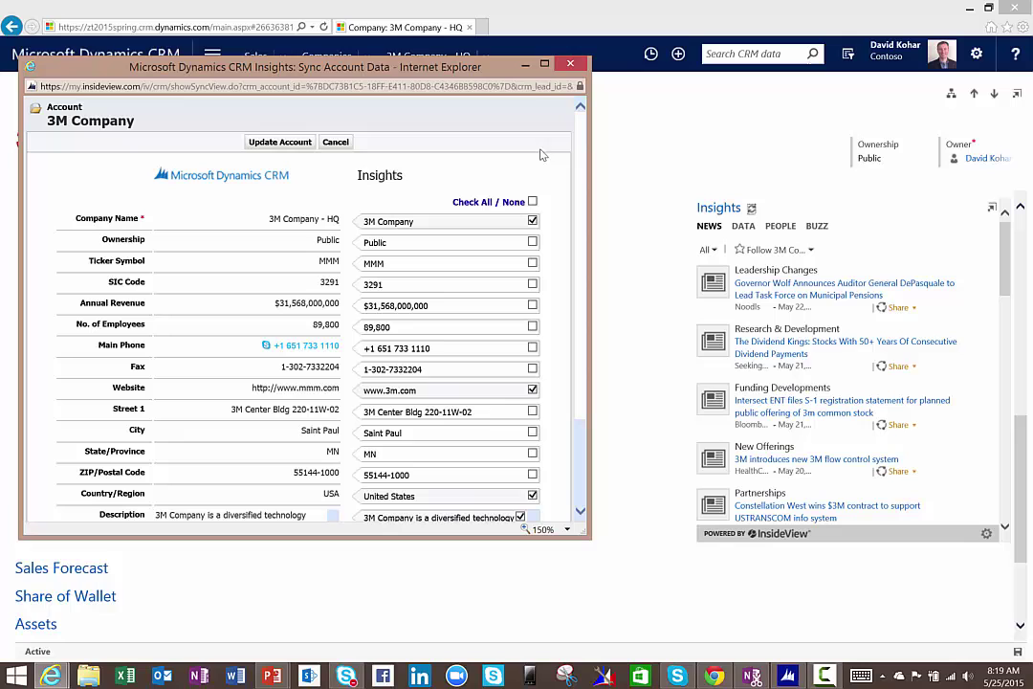
{"action": "left_click", "coordinate": [569, 65]}
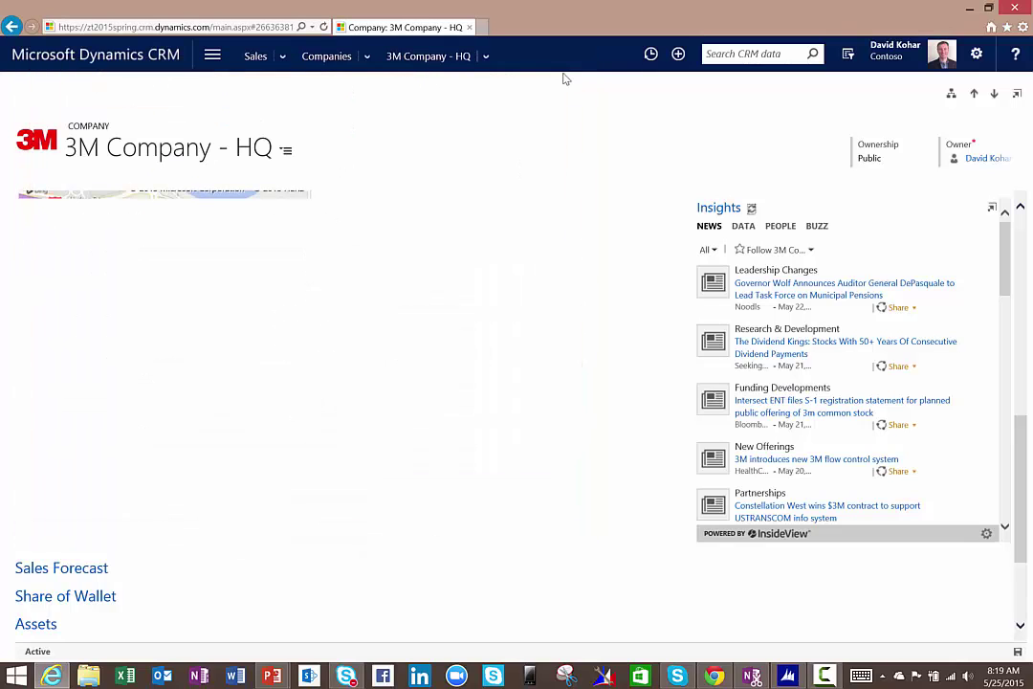
{"action": "left_click", "coordinate": [809, 249]}
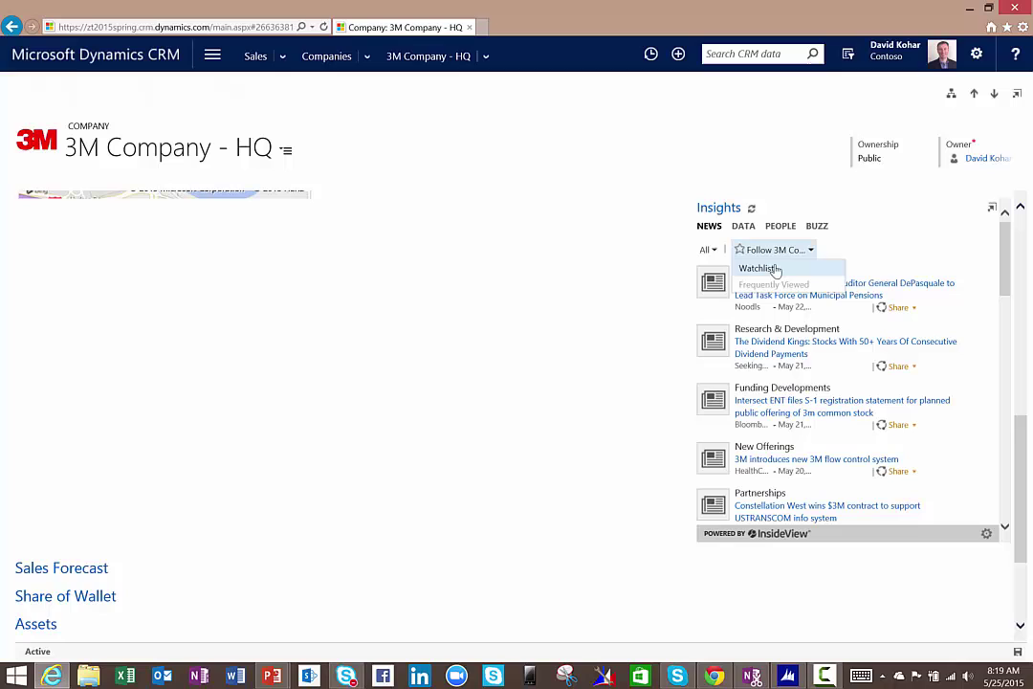
{"action": "left_click", "coordinate": [772, 269]}
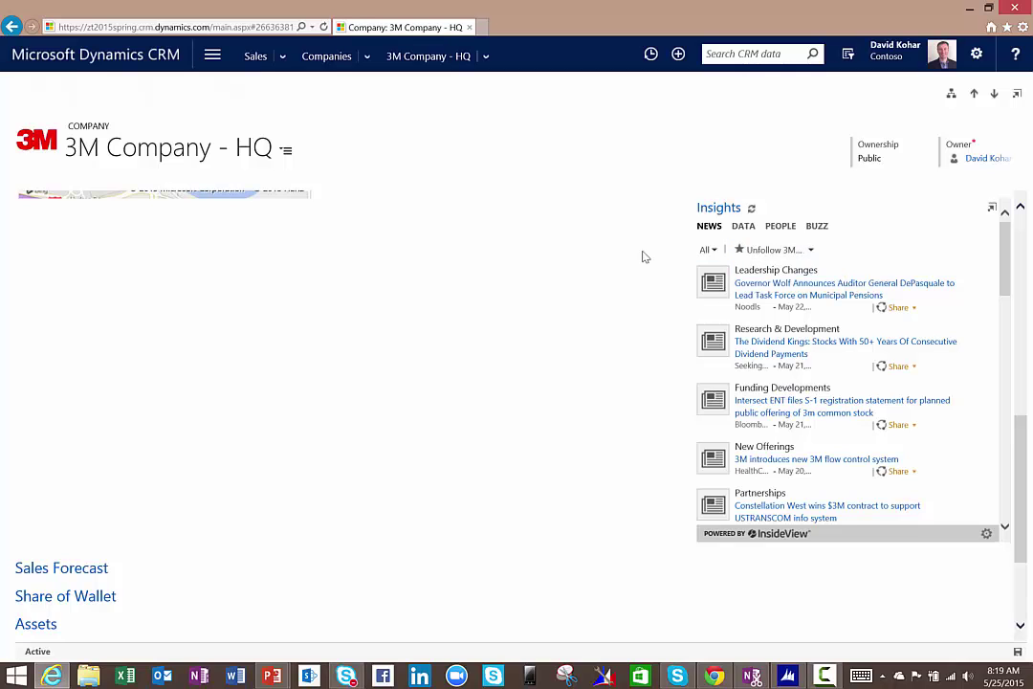
Step: Expand the Sales Forecast section of the company record and load its revenue by product chart
{"action": "scroll", "coordinate": [842, 383], "scroll_direction": "down", "scroll_amount": 1}
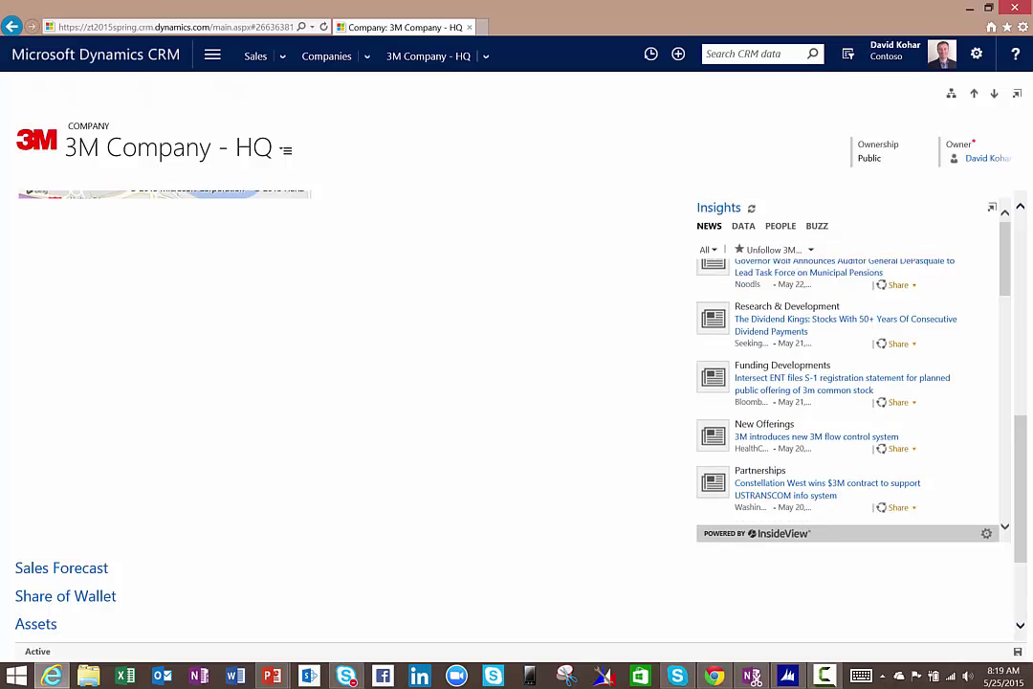
{"action": "left_click_drag", "start_coordinate": [1027, 436], "coordinate": [1021, 484]}
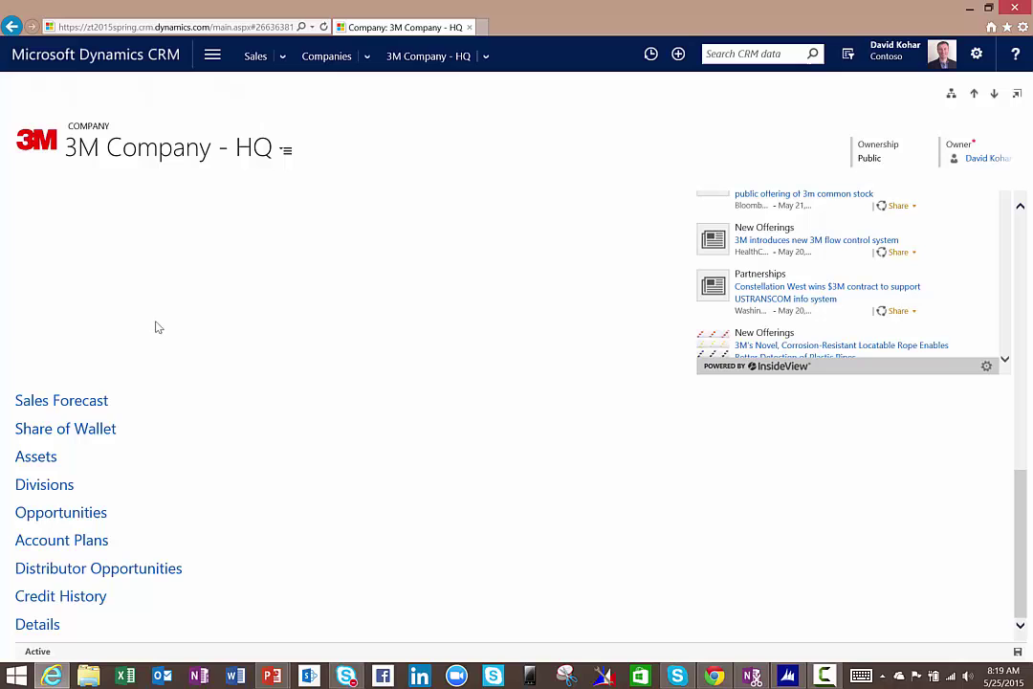
{"action": "left_click", "coordinate": [101, 400]}
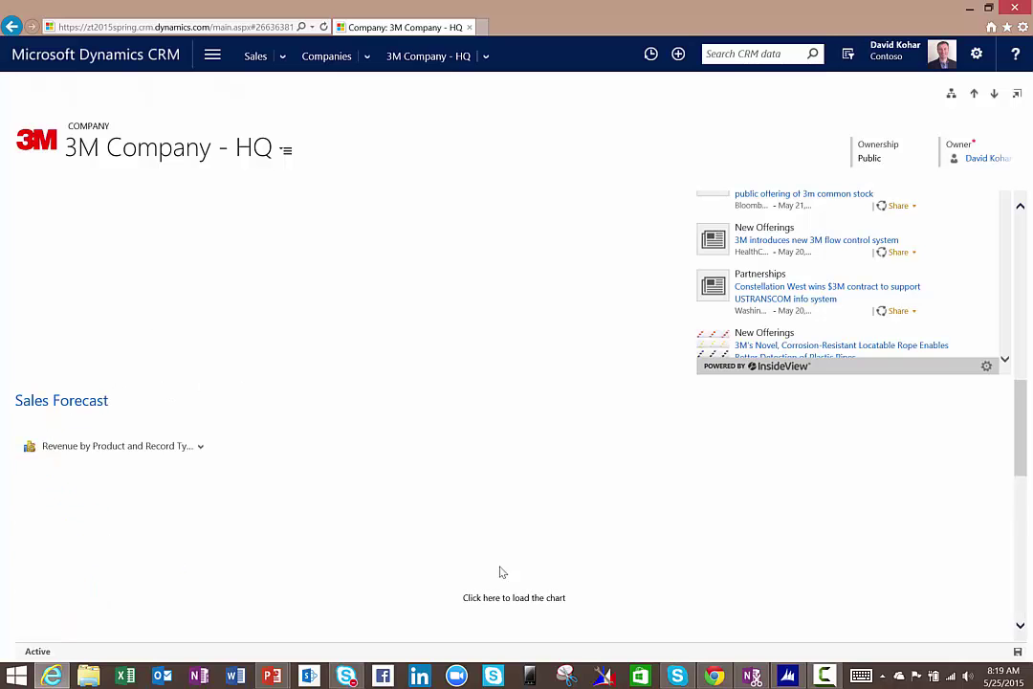
{"action": "left_click", "coordinate": [541, 600]}
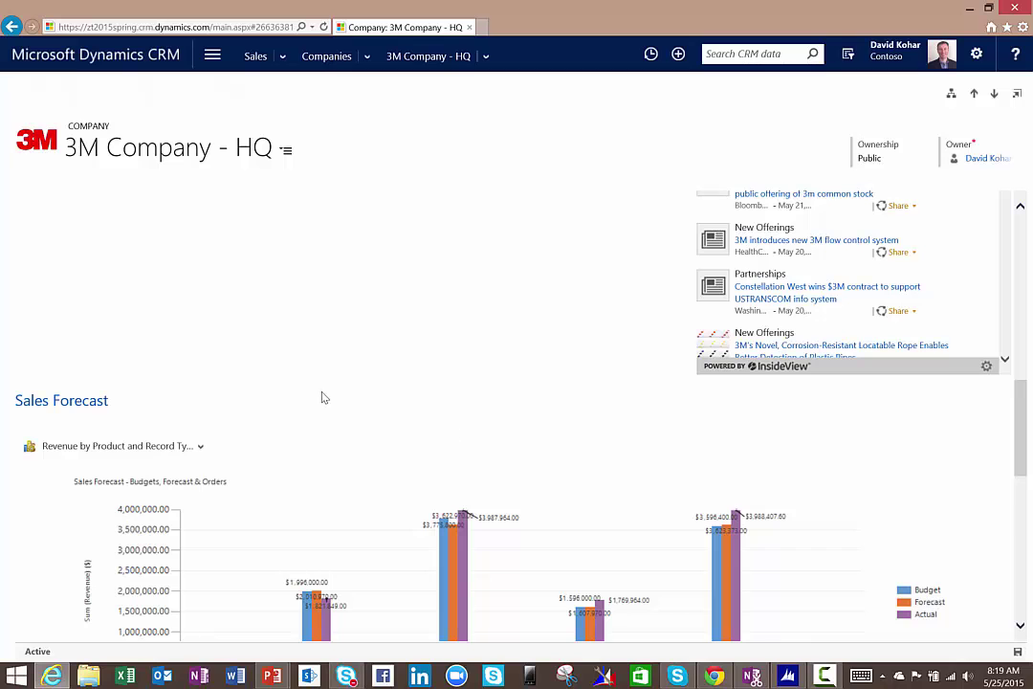
Step: Review the budget, forecast and actual revenue by product, and switch the chart to revenue by fiscal period and record type
{"action": "scroll", "coordinate": [324, 397], "scroll_direction": "down", "scroll_amount": 5}
{"action": "scroll", "coordinate": [323, 393], "scroll_direction": "up", "scroll_amount": 1}
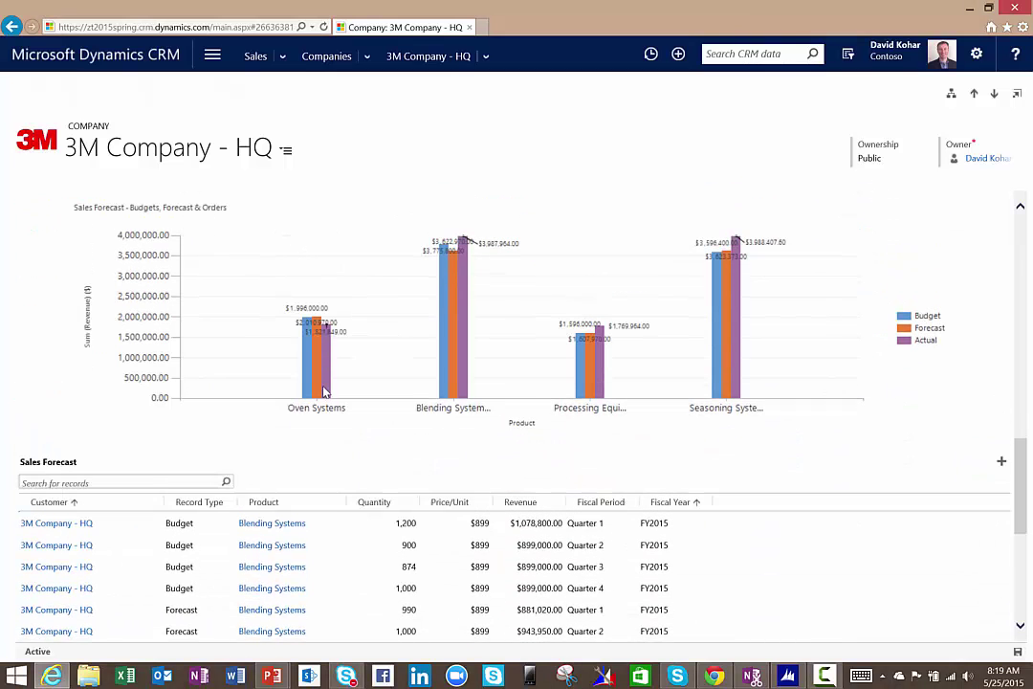
{"action": "mouse_move", "coordinate": [325, 392]}
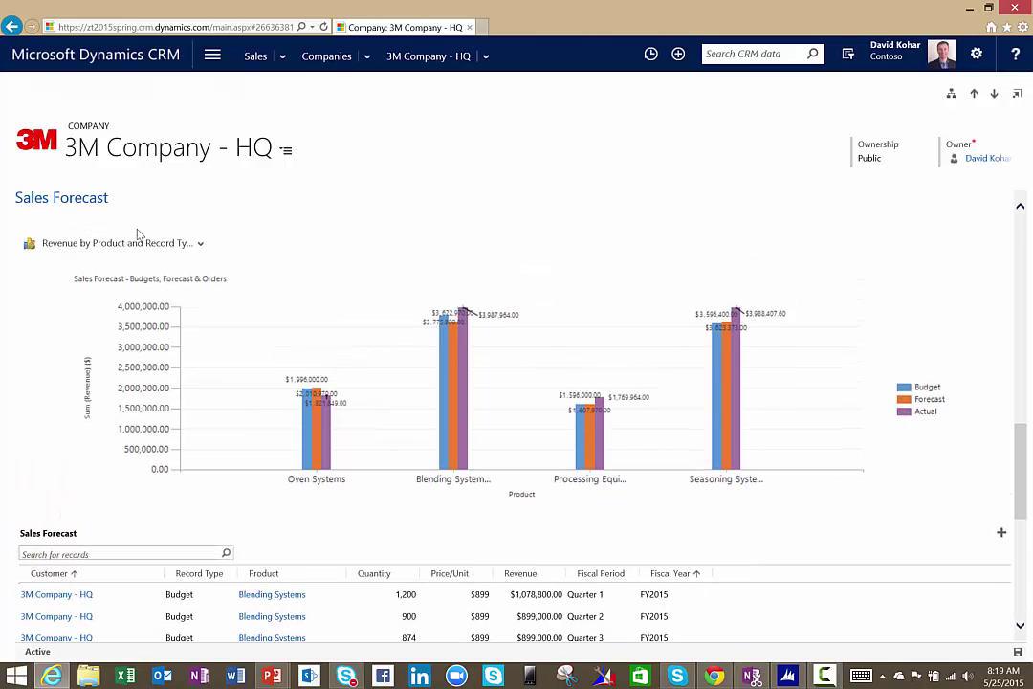
{"action": "left_click", "coordinate": [120, 243]}
{"action": "left_click", "coordinate": [105, 295]}
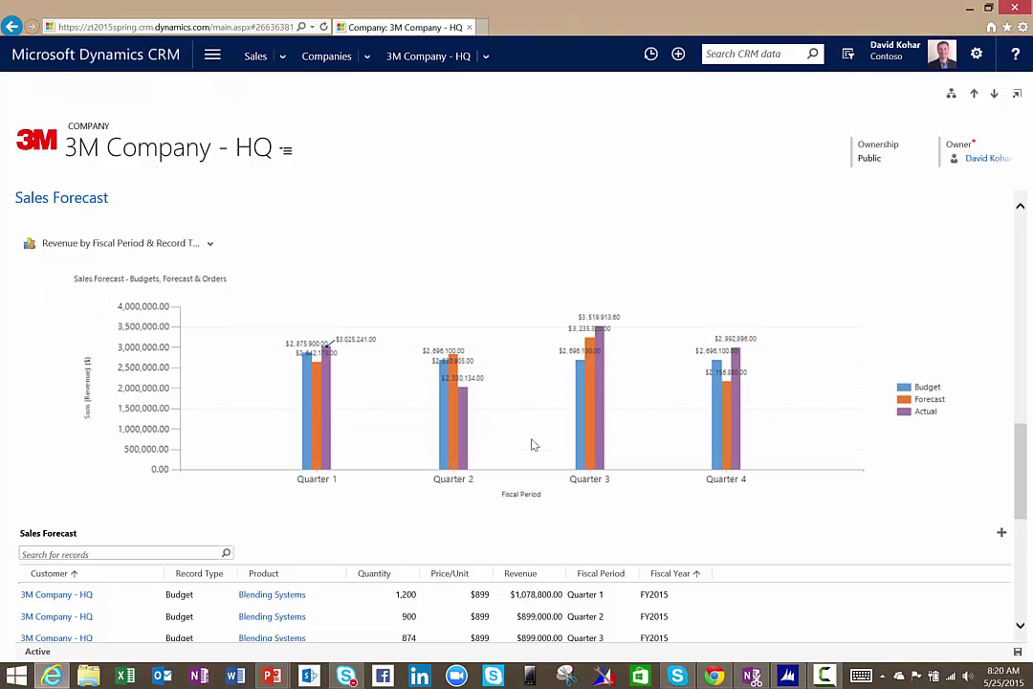
Step: Switch the Sales Forecast chart to revenue trending by fiscal period, and collapse the section after viewing it
{"action": "left_click", "coordinate": [143, 246]}
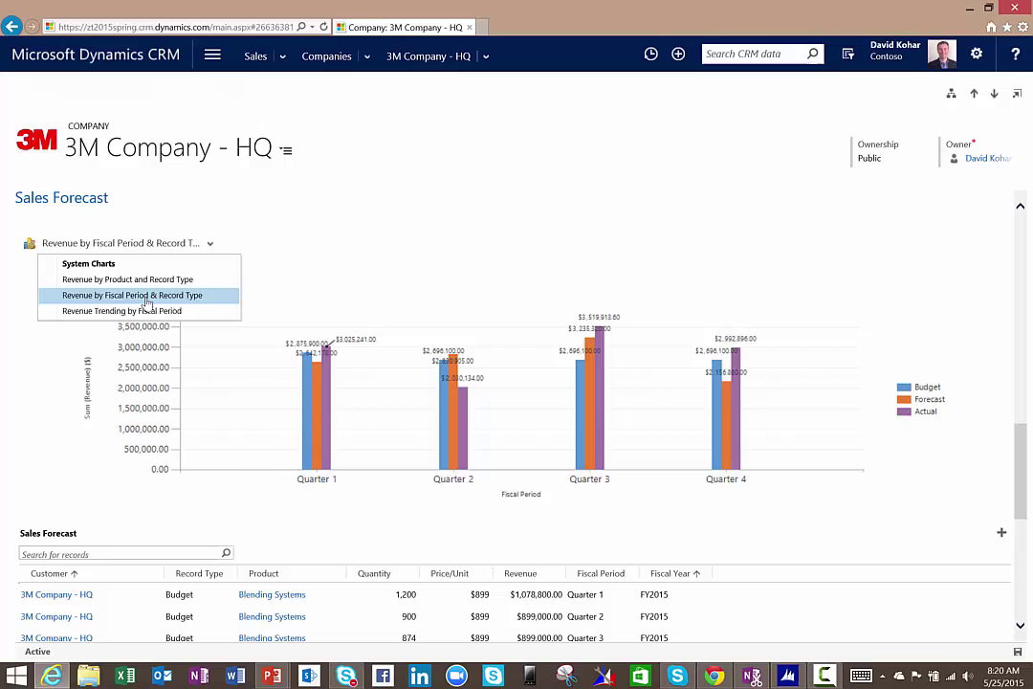
{"action": "left_click", "coordinate": [136, 308]}
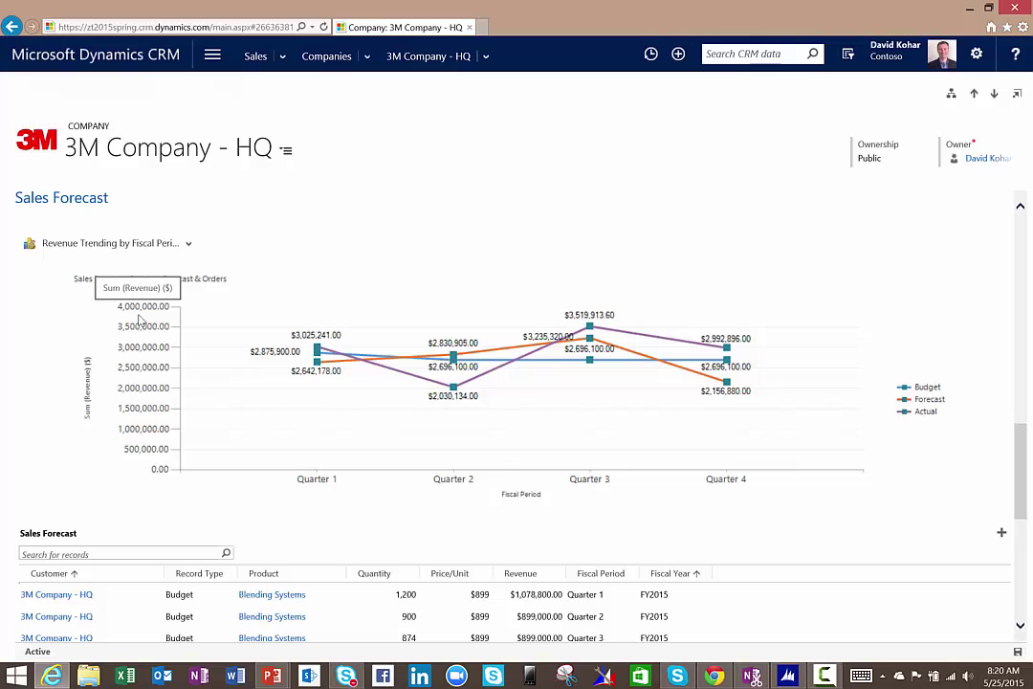
{"action": "left_click", "coordinate": [97, 197]}
Step: Expand the Share of Wallet section, load its monthly line chart to compare own and competitor shares, and collapse the section
{"action": "left_click", "coordinate": [81, 431]}
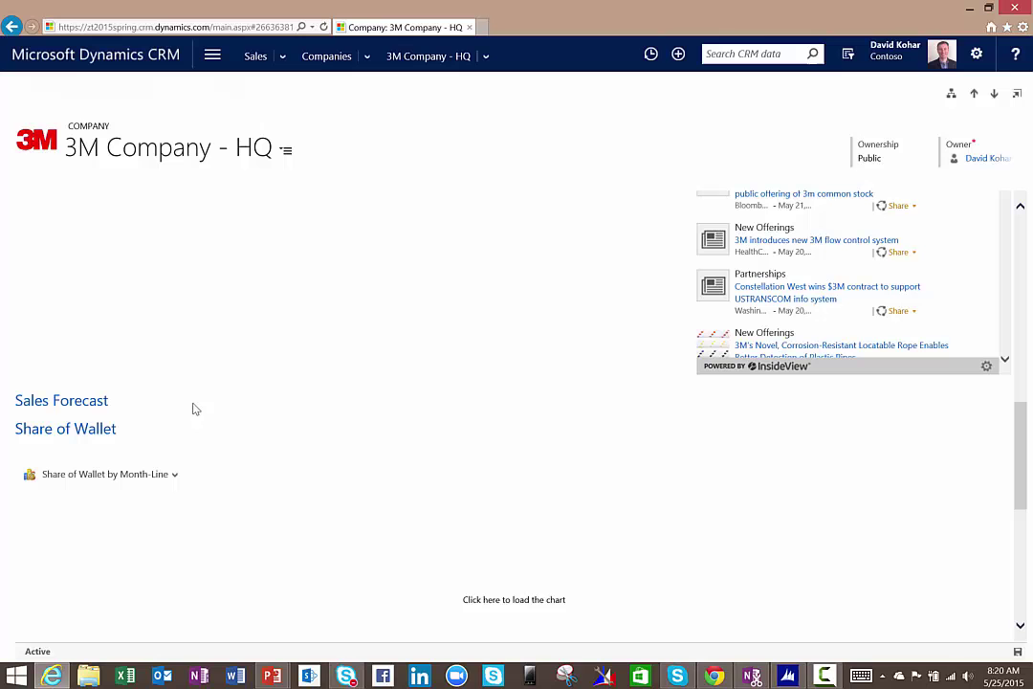
{"action": "left_click", "coordinate": [508, 599]}
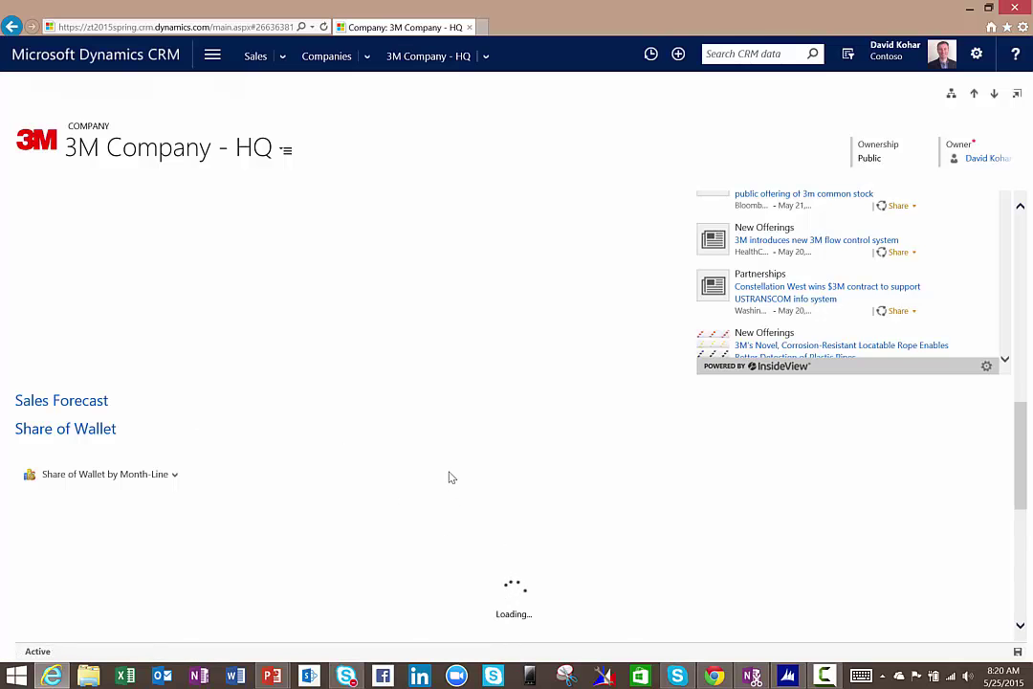
{"action": "scroll", "coordinate": [450, 478], "scroll_direction": "down", "scroll_amount": 2}
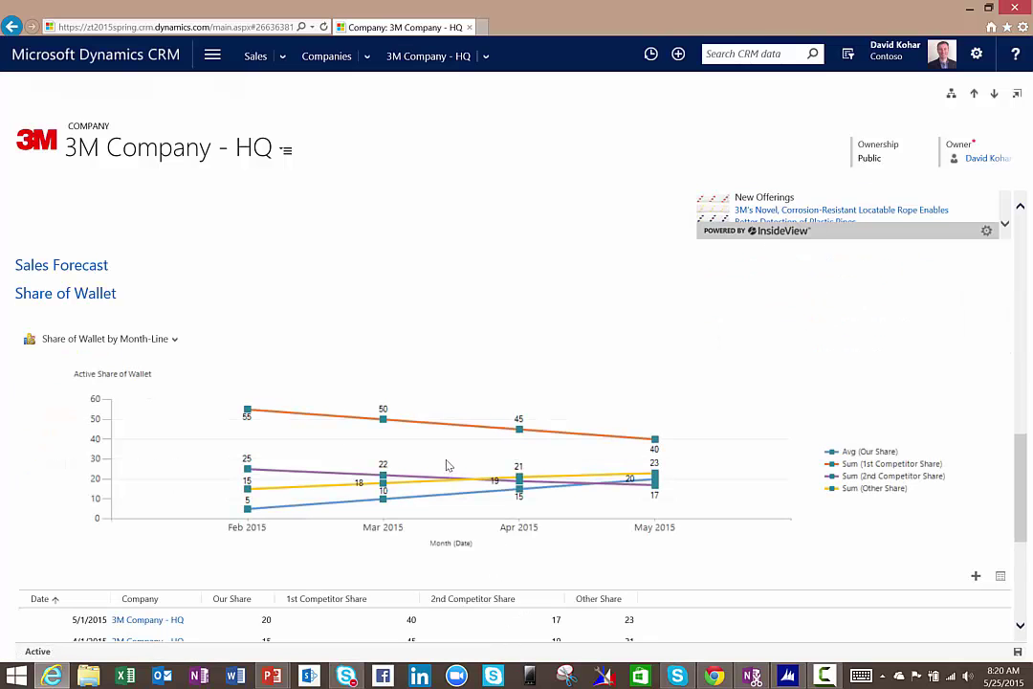
{"action": "scroll", "coordinate": [446, 466], "scroll_direction": "down", "scroll_amount": 2}
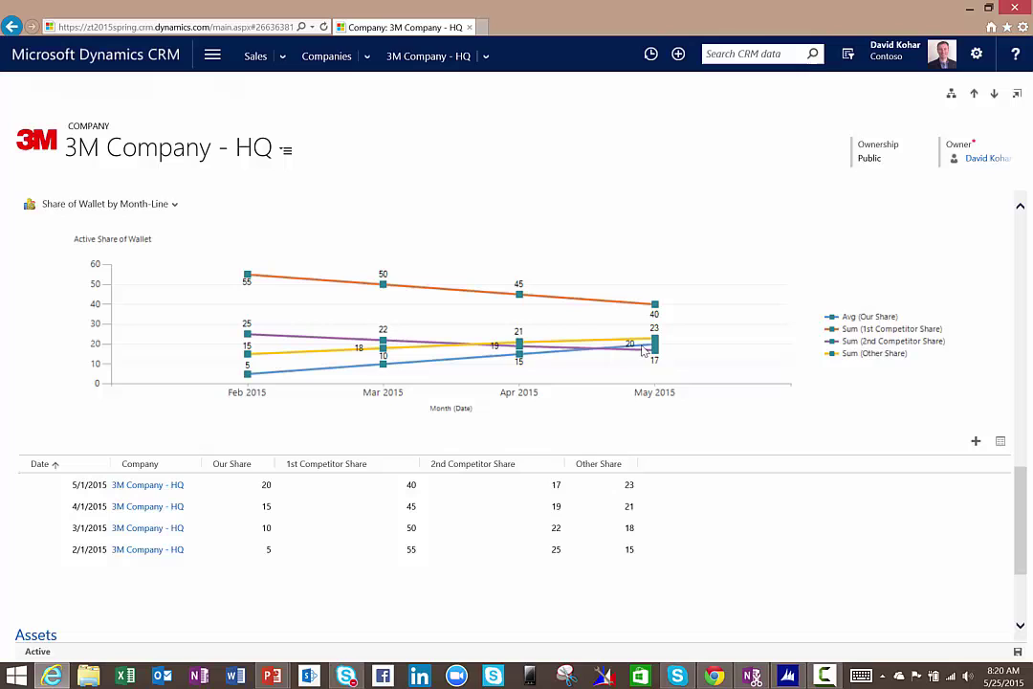
{"action": "mouse_move", "coordinate": [655, 347]}
{"action": "mouse_move", "coordinate": [547, 300]}
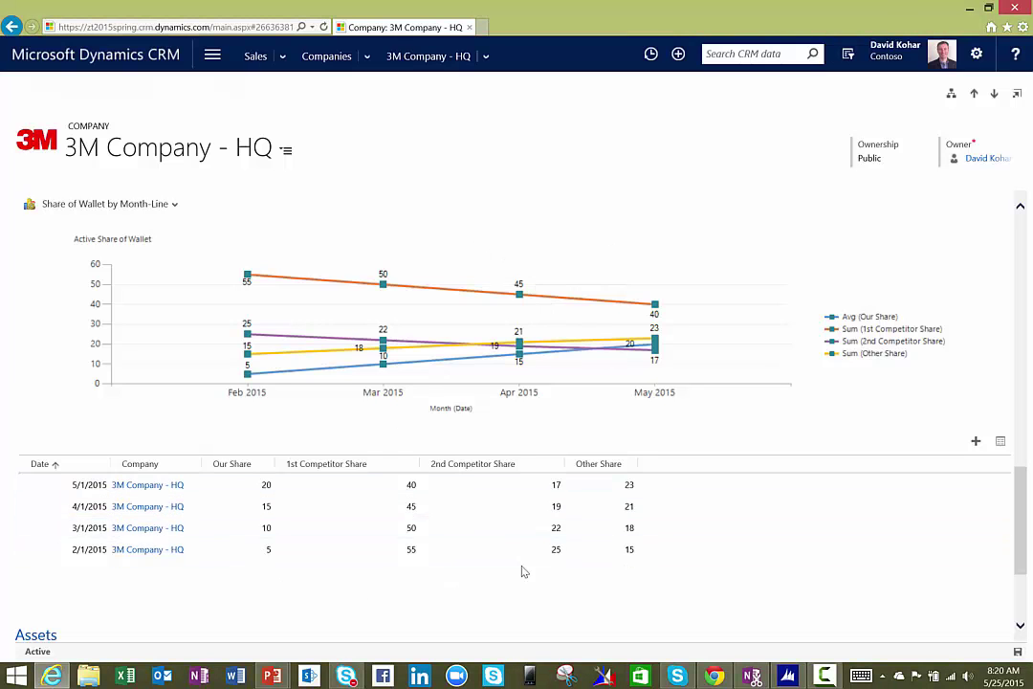
{"action": "scroll", "coordinate": [252, 267], "scroll_direction": "up", "scroll_amount": 3}
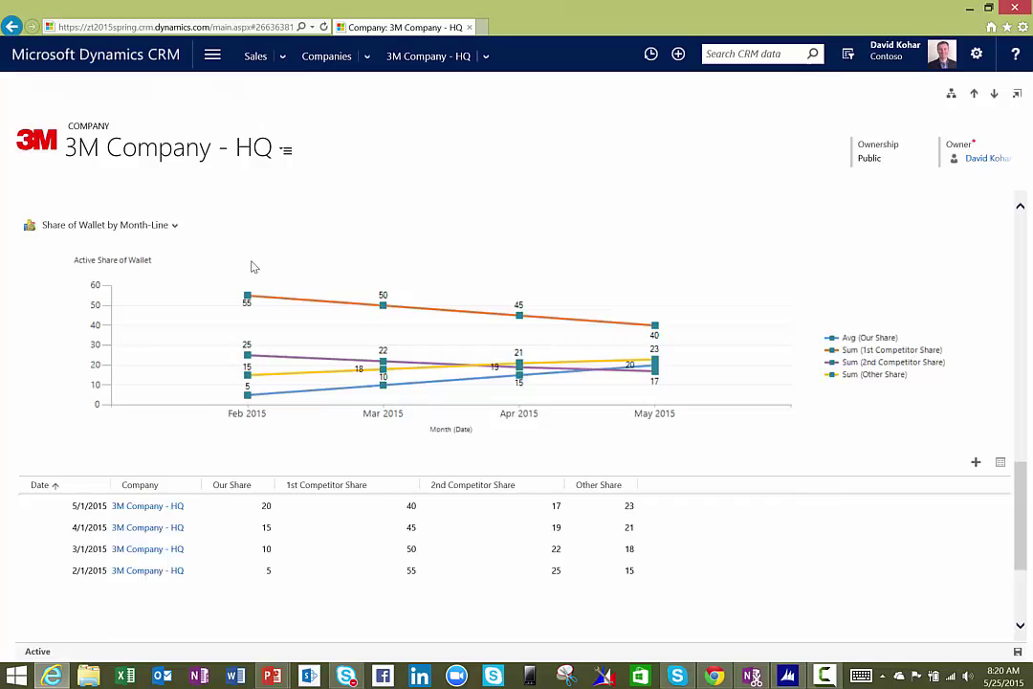
{"action": "left_click", "coordinate": [77, 293]}
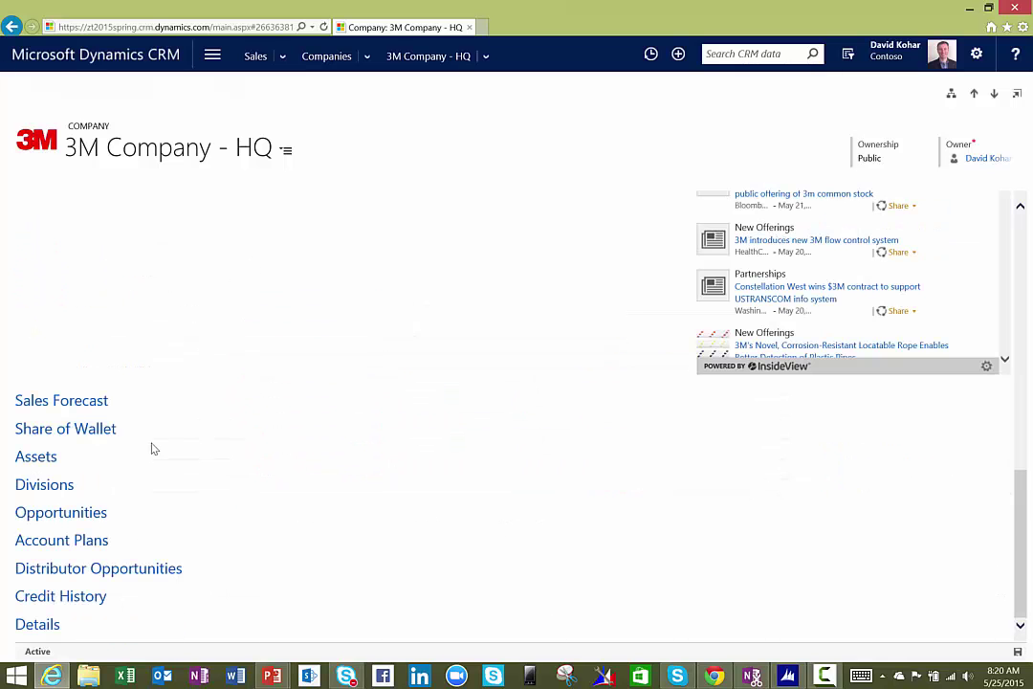
Step: Expand the Assets section to view the company's installed assets, and collapse it again
{"action": "left_click", "coordinate": [42, 459]}
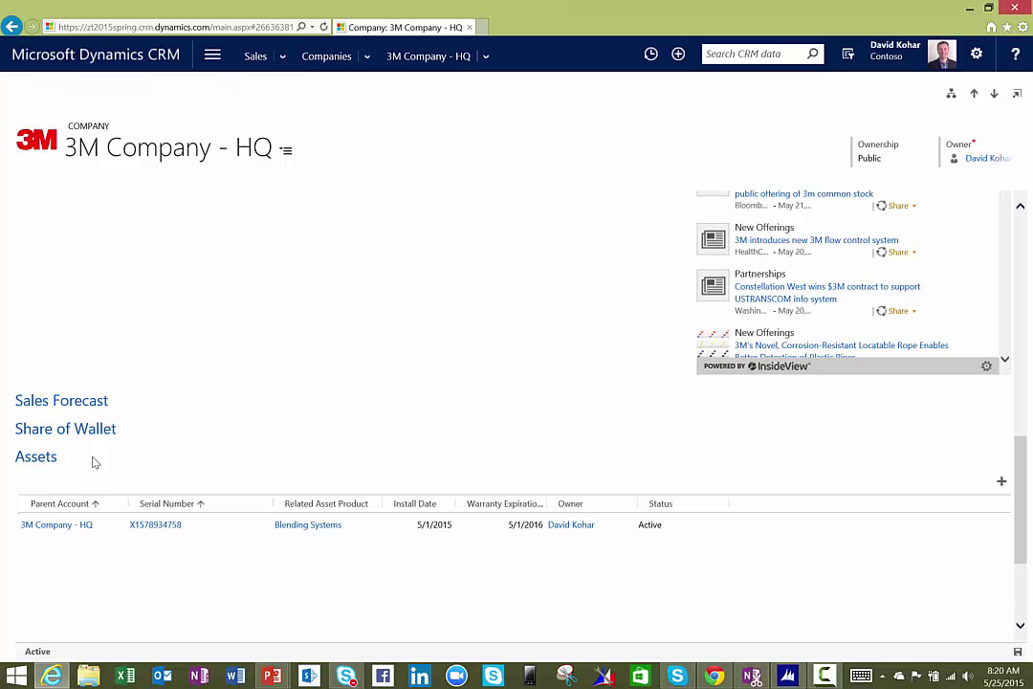
{"action": "scroll", "coordinate": [93, 458], "scroll_direction": "down", "scroll_amount": 2}
{"action": "left_click", "coordinate": [29, 325]}
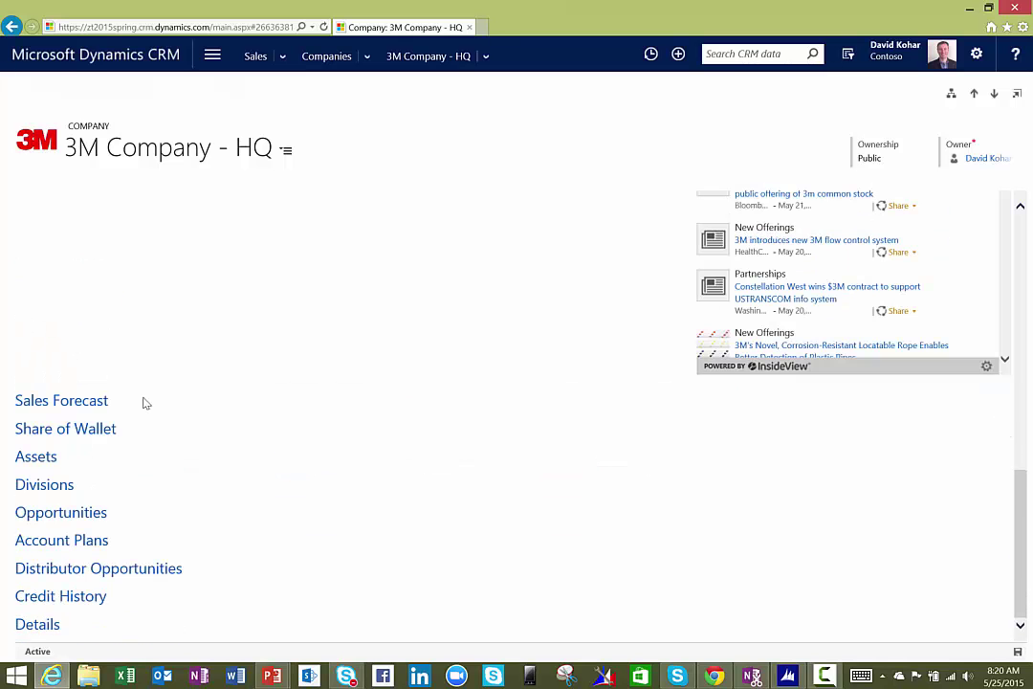
Step: Expand the Account Plans section to view the company's plans, and collapse it again
{"action": "left_click", "coordinate": [54, 542]}
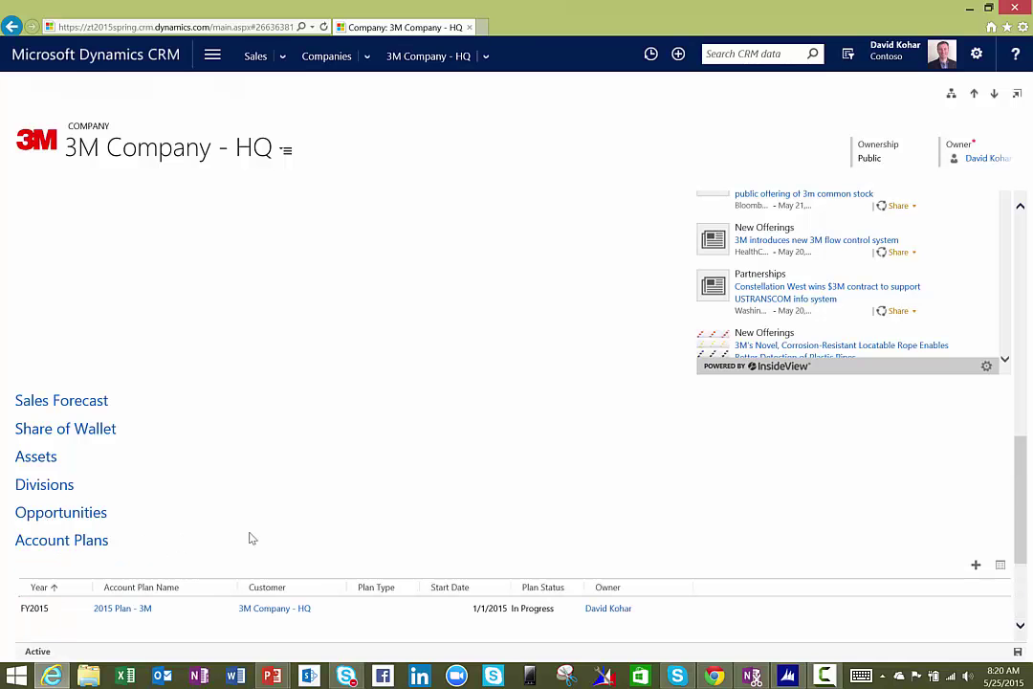
{"action": "scroll", "coordinate": [269, 533], "scroll_direction": "down", "scroll_amount": 3}
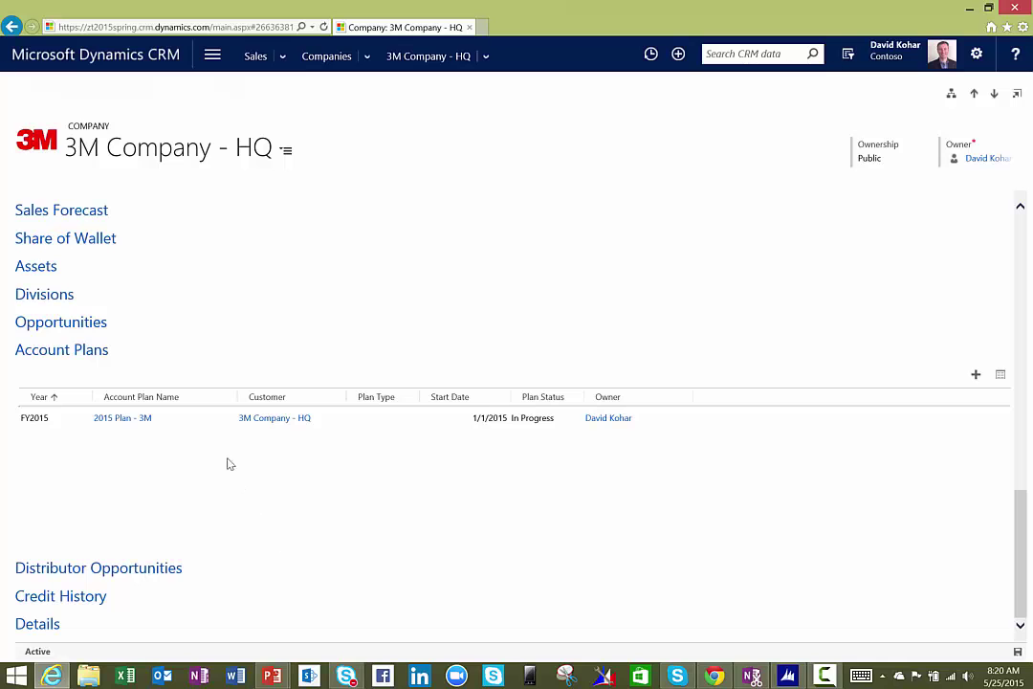
{"action": "left_click", "coordinate": [94, 351]}
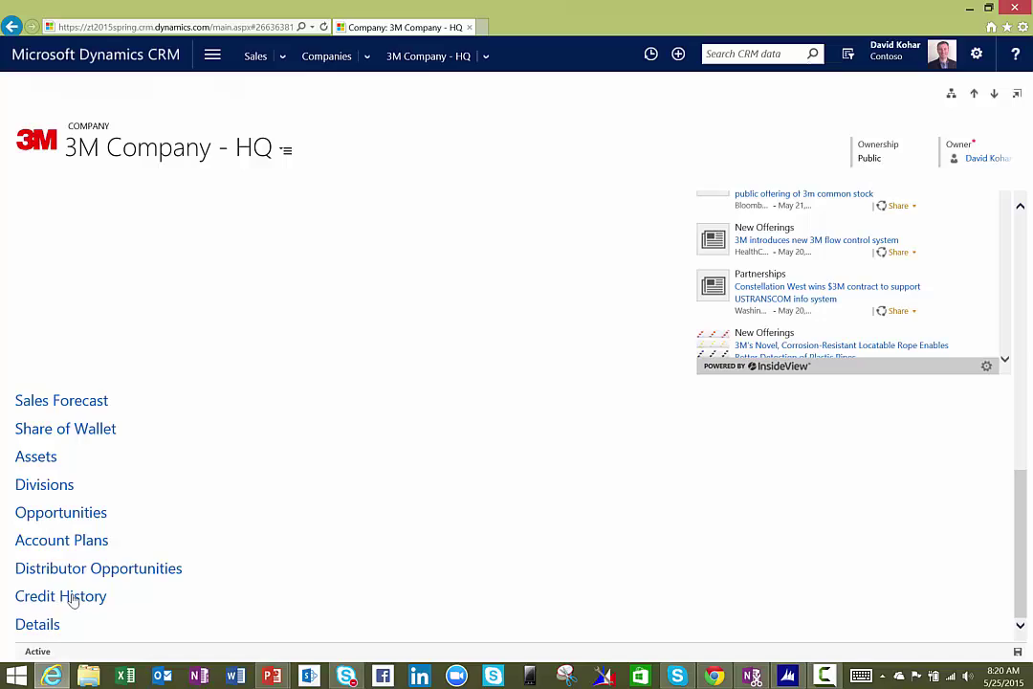
Step: Expand the Credit History section, load its AR balance and credit limit chart, and collapse the section after viewing it
{"action": "scroll", "coordinate": [386, 500], "scroll_direction": "down", "scroll_amount": 2}
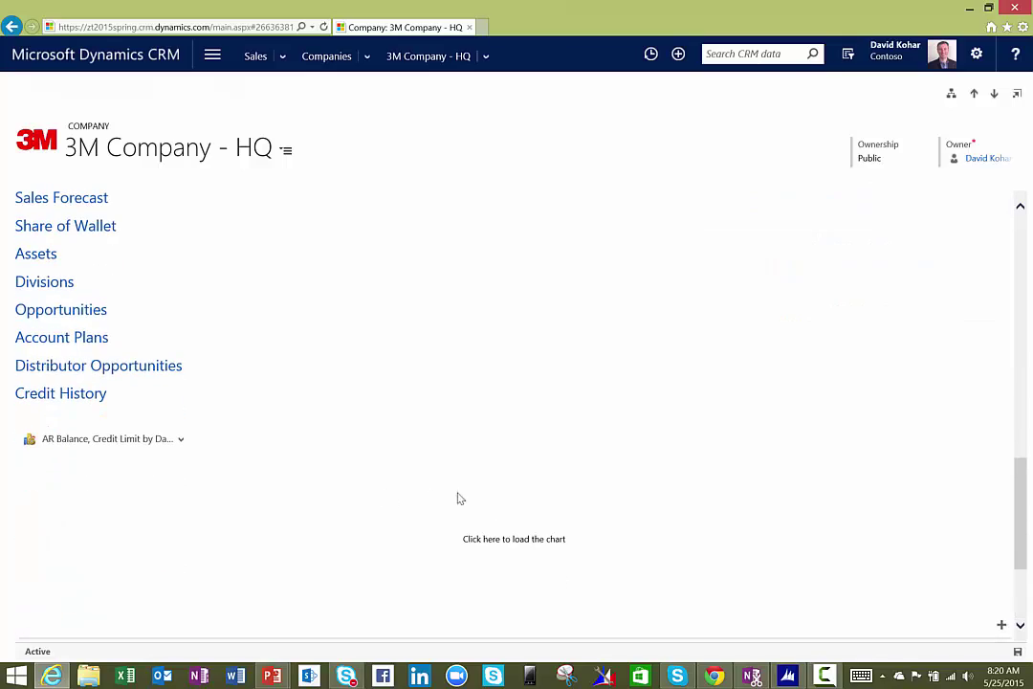
{"action": "left_click", "coordinate": [518, 541]}
{"action": "scroll", "coordinate": [524, 488], "scroll_direction": "down", "scroll_amount": 2}
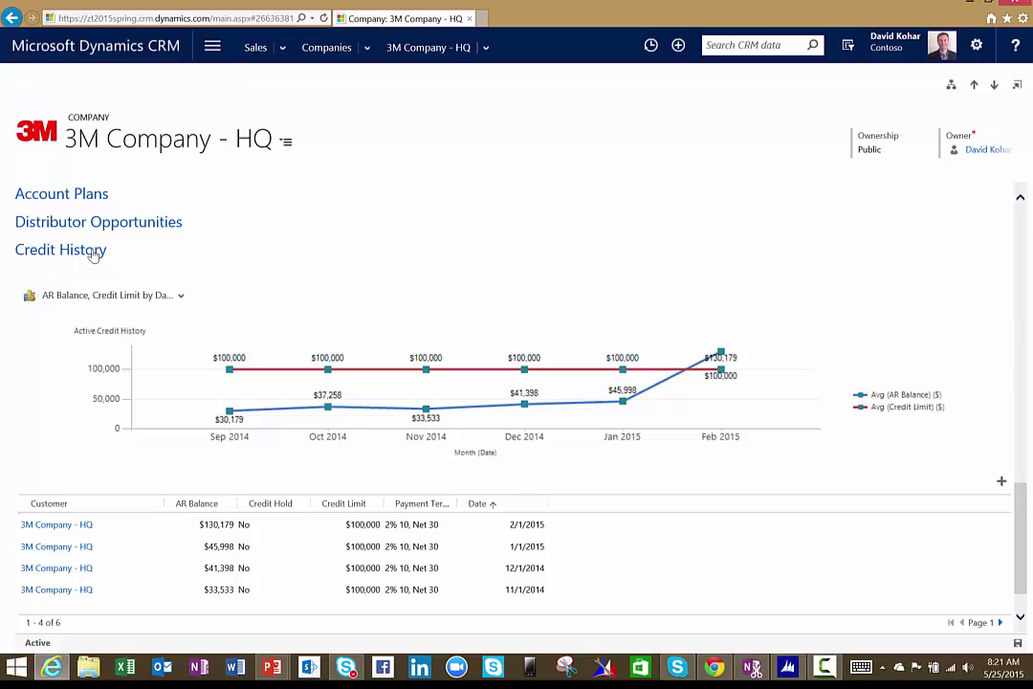
{"action": "scroll", "coordinate": [93, 254], "scroll_direction": "up", "scroll_amount": 3}
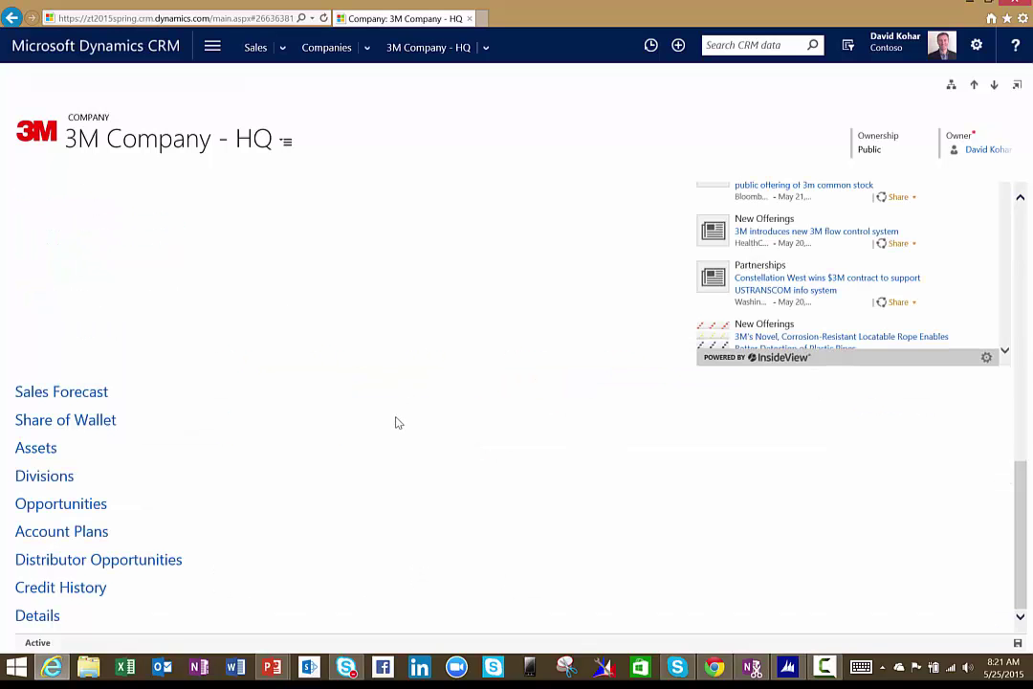
Step: View the hierarchy of 3M Company - HQ and its subsidiary companies, and return to the company record
{"action": "scroll", "coordinate": [398, 422], "scroll_direction": "up", "scroll_amount": 5}
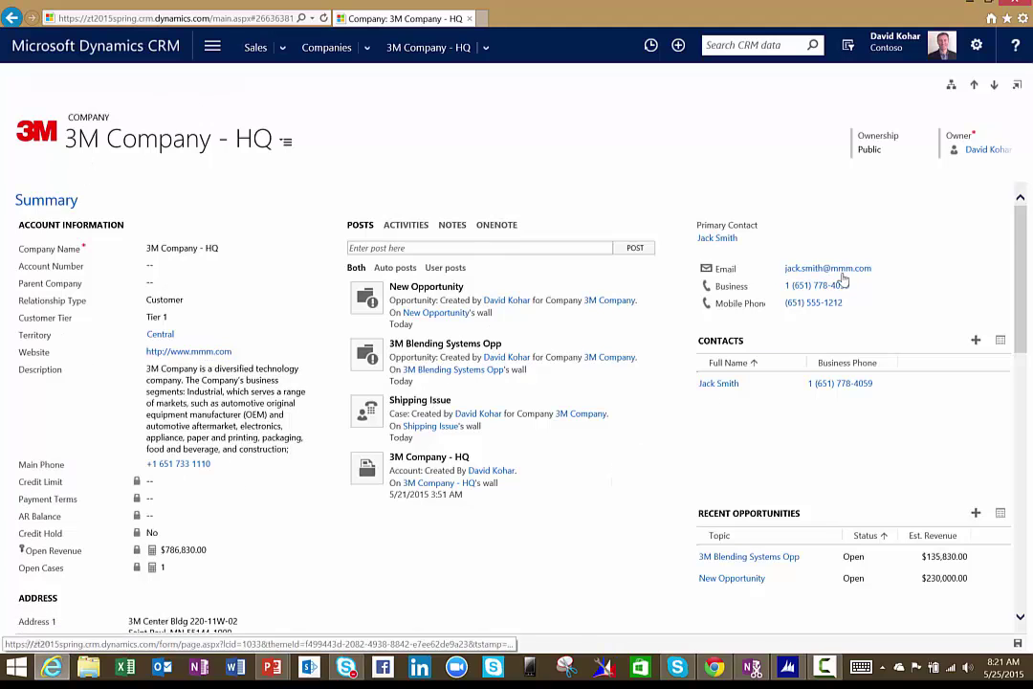
{"action": "left_click", "coordinate": [952, 86]}
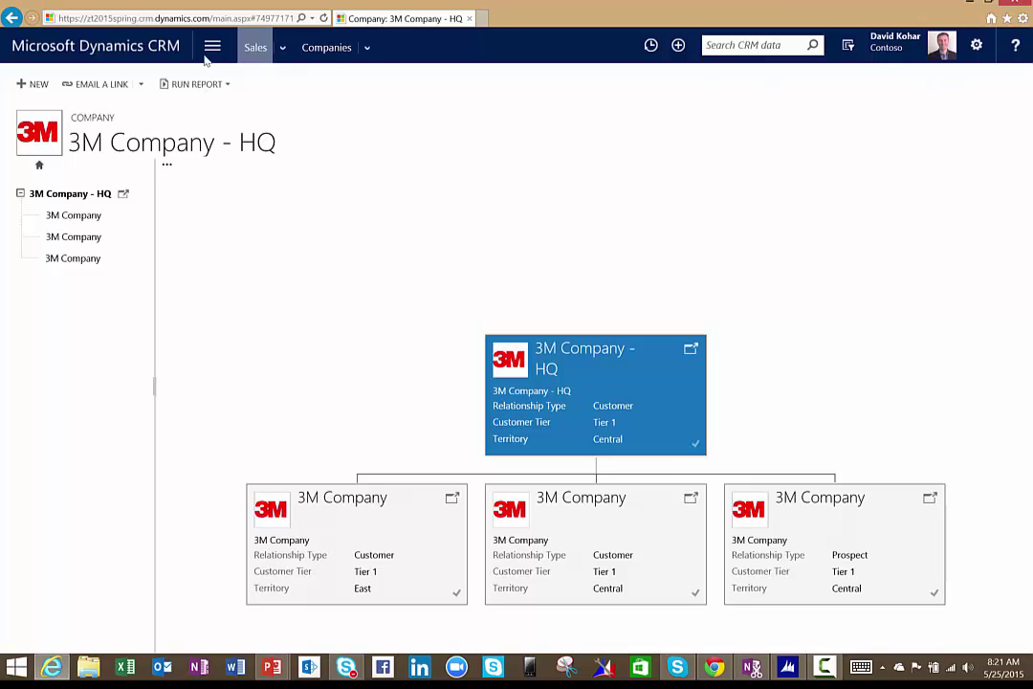
{"action": "left_click", "coordinate": [127, 48]}
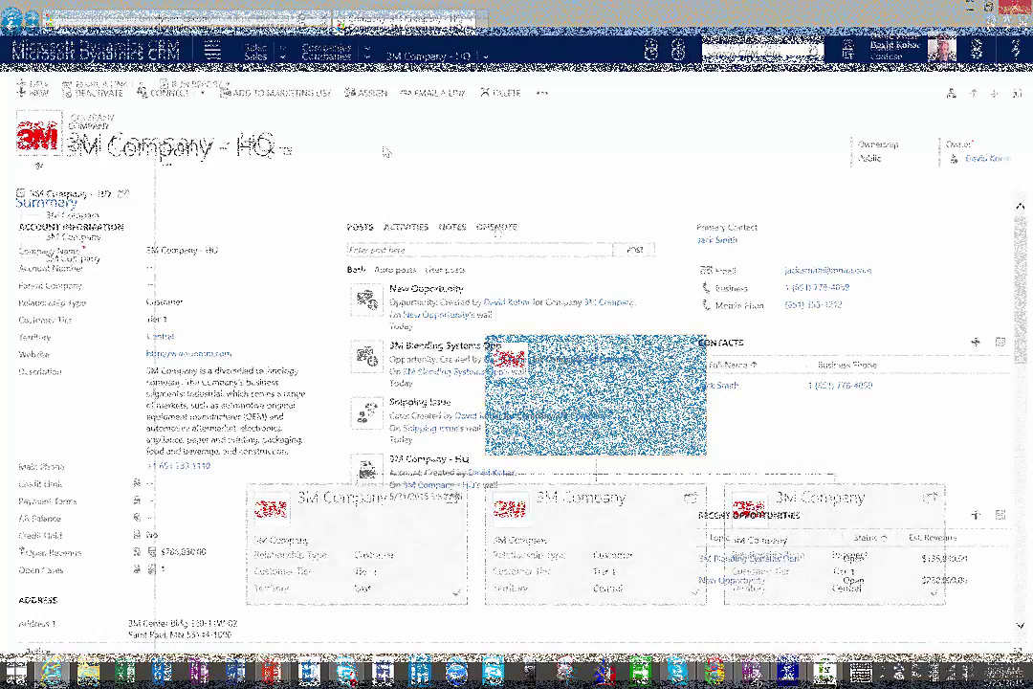
Step: Open the company's primary contact and log an outgoing phone call described as "Follow up on key activities"
{"action": "left_click", "coordinate": [725, 242]}
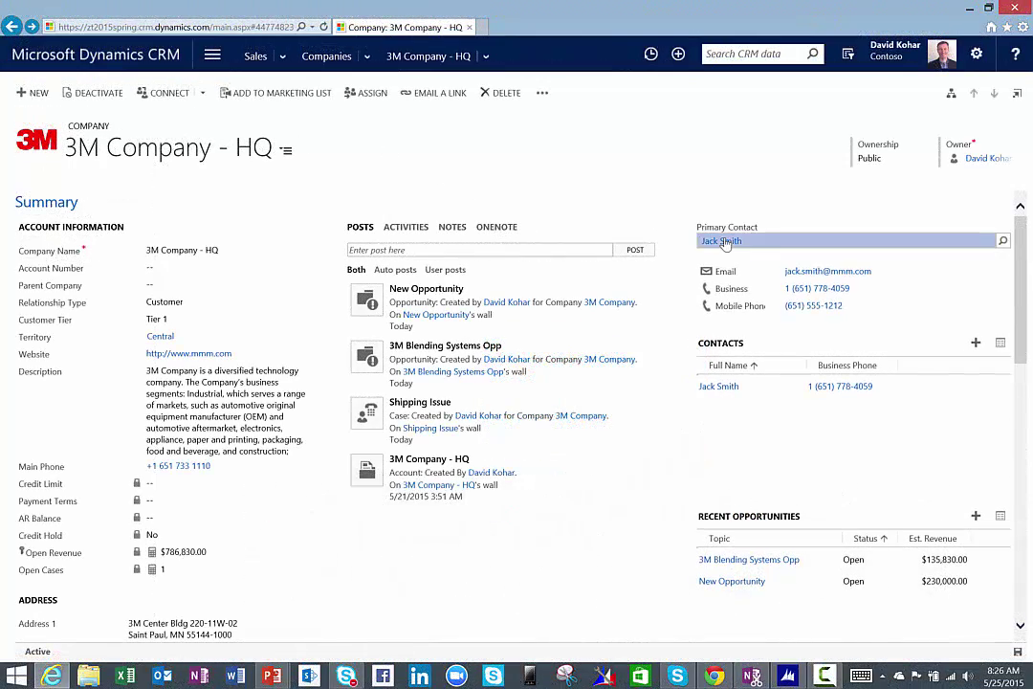
{"action": "left_click", "coordinate": [725, 242]}
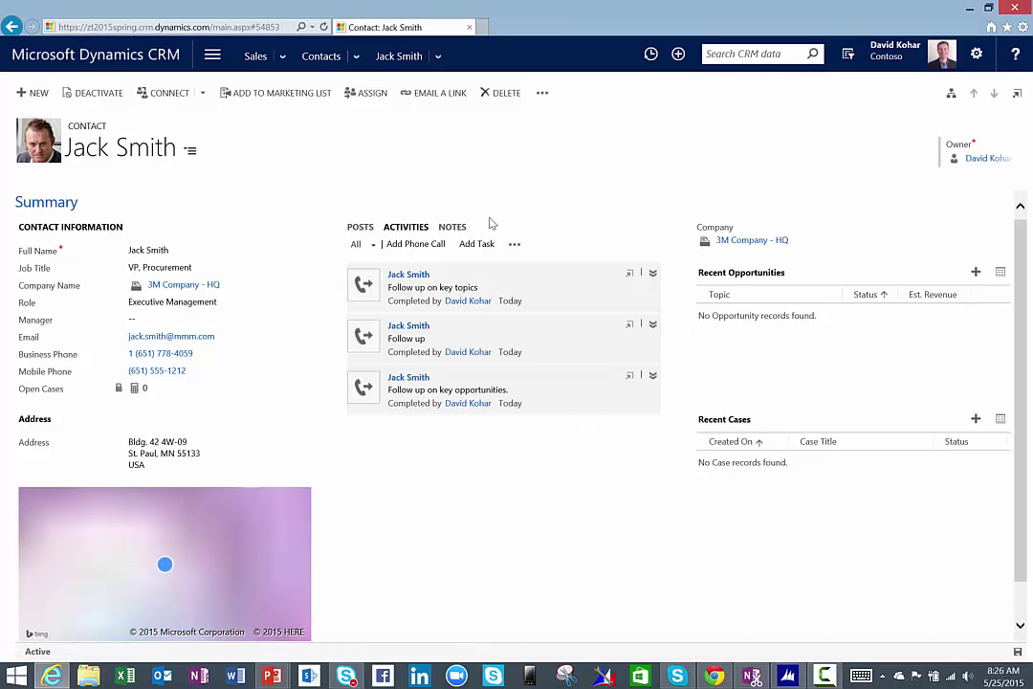
{"action": "left_click", "coordinate": [436, 248]}
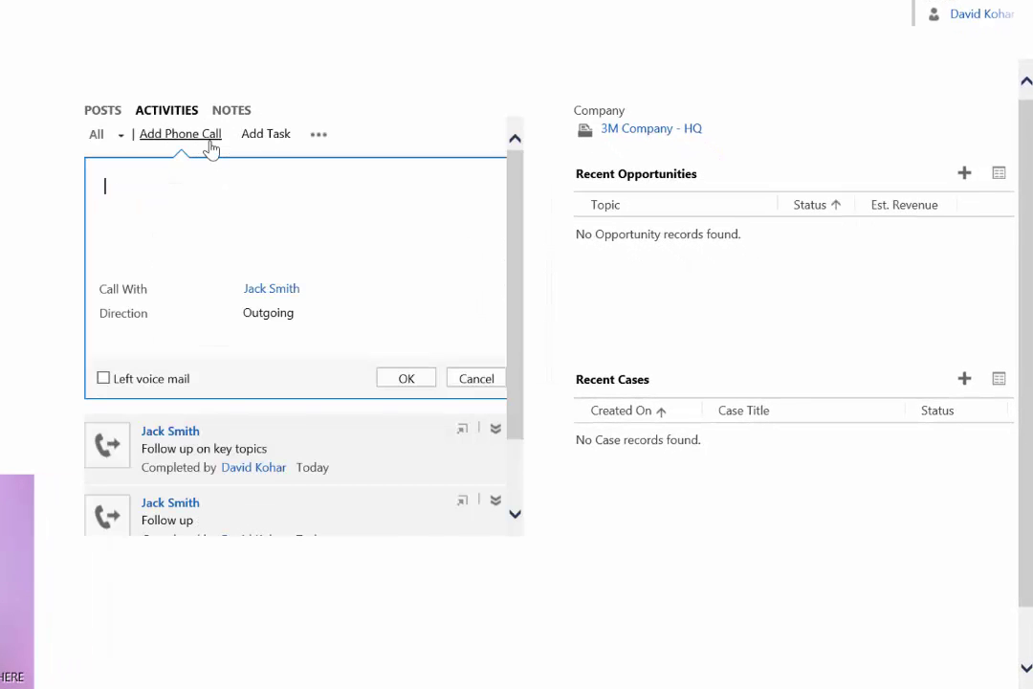
{"action": "type", "text": "Follow up on key activities"}
{"action": "left_click", "coordinate": [409, 381]}
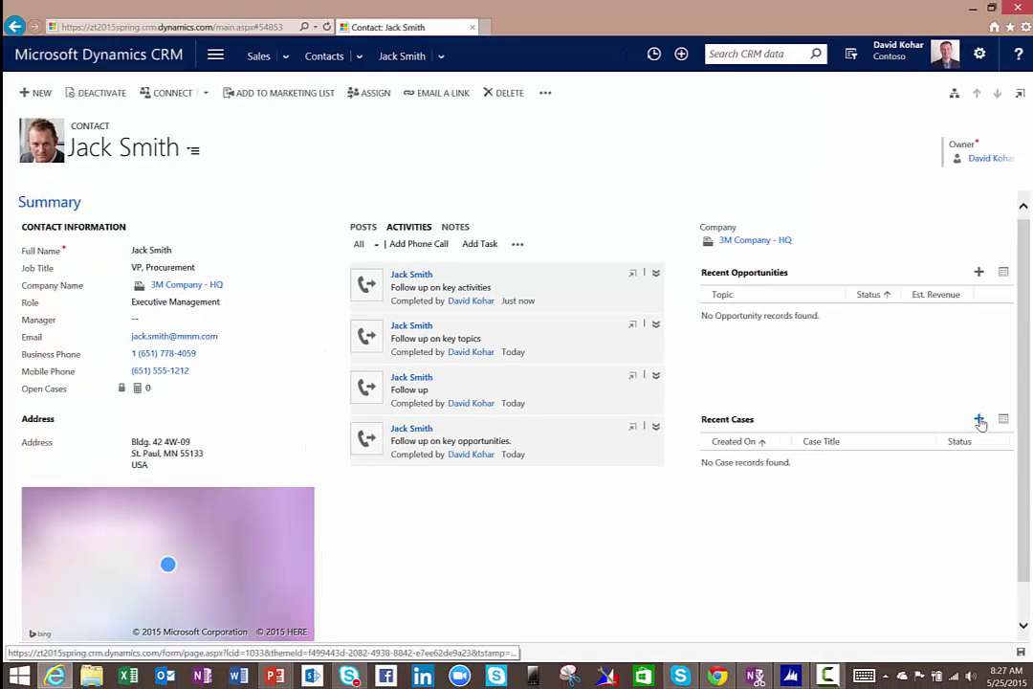
Step: Start a new case from the contact's recent cases and set its customer to 3M Company - HQ
{"action": "left_click", "coordinate": [980, 420]}
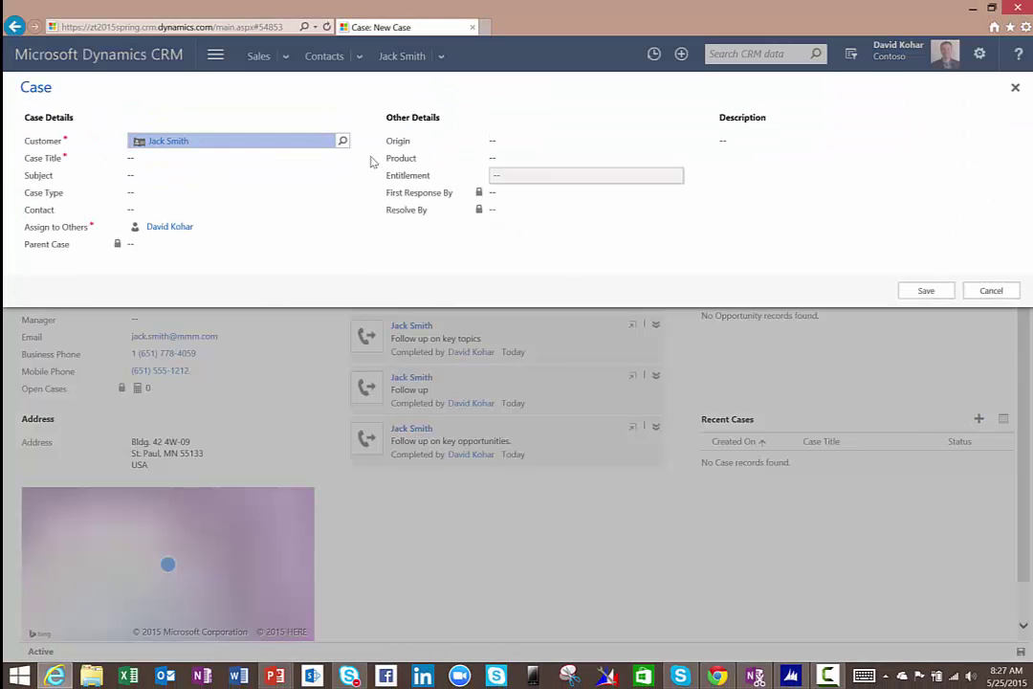
{"action": "left_click", "coordinate": [318, 144]}
{"action": "type", "text": "J"}
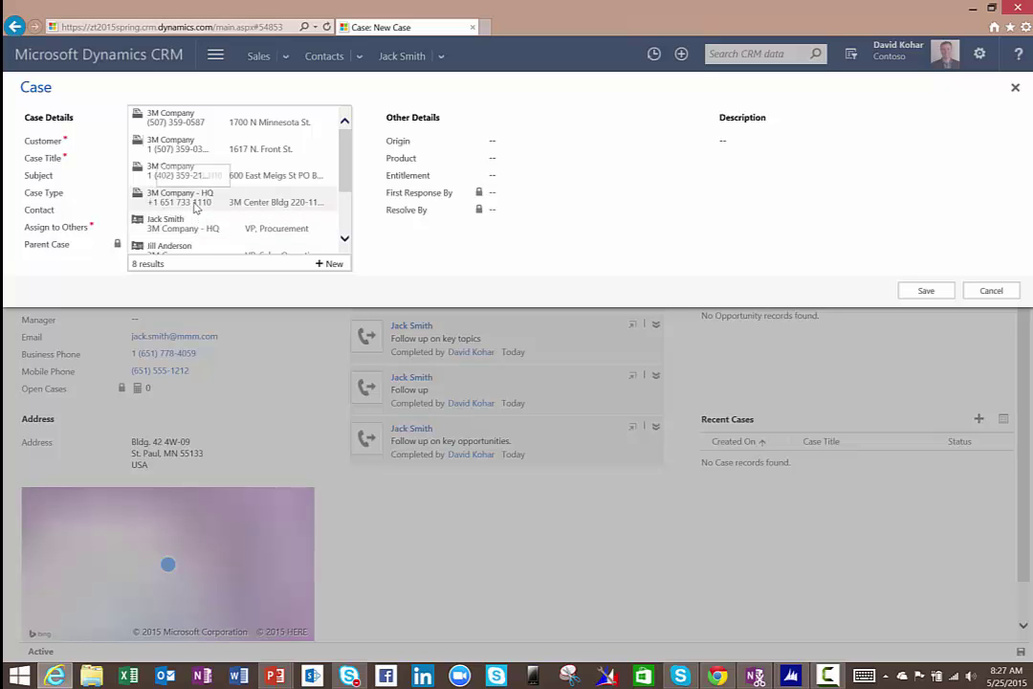
{"action": "left_click", "coordinate": [168, 187]}
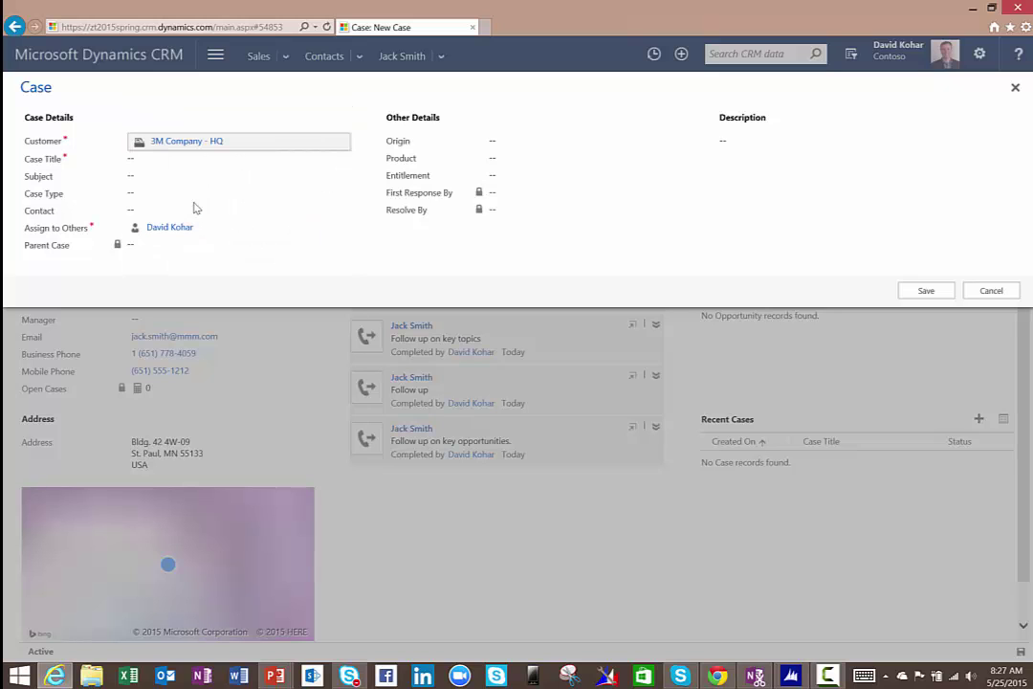
Step: Title the case "Shipping Issues" and classify it with the subject Service and the case type Problem
{"action": "left_click", "coordinate": [153, 161]}
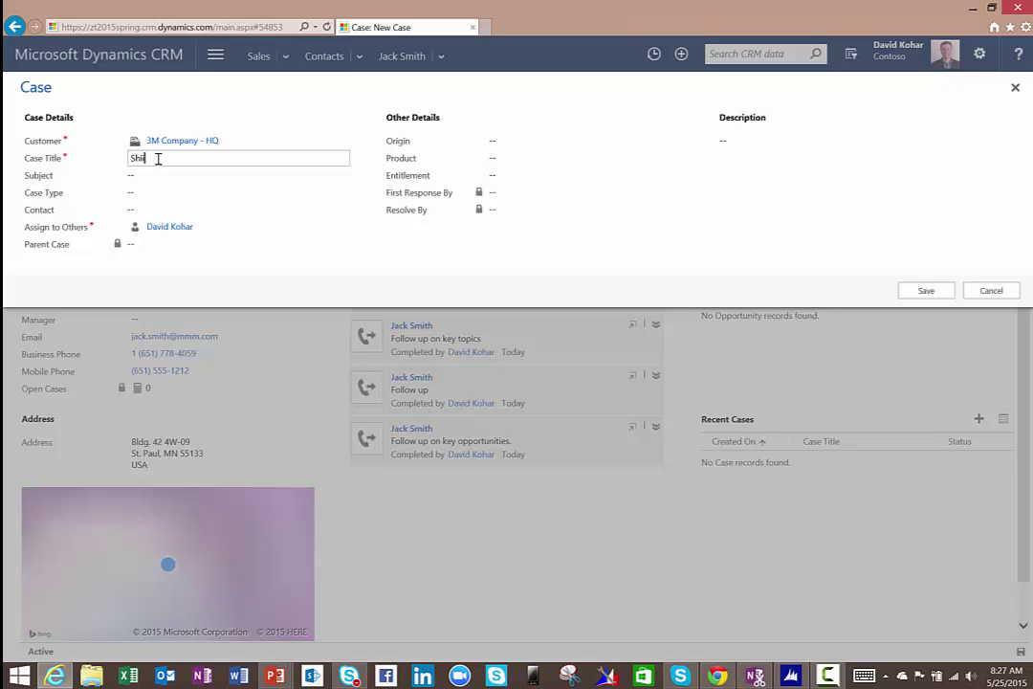
{"action": "type", "text": "Shipping Issues"}
{"action": "key", "text": "Tab"}
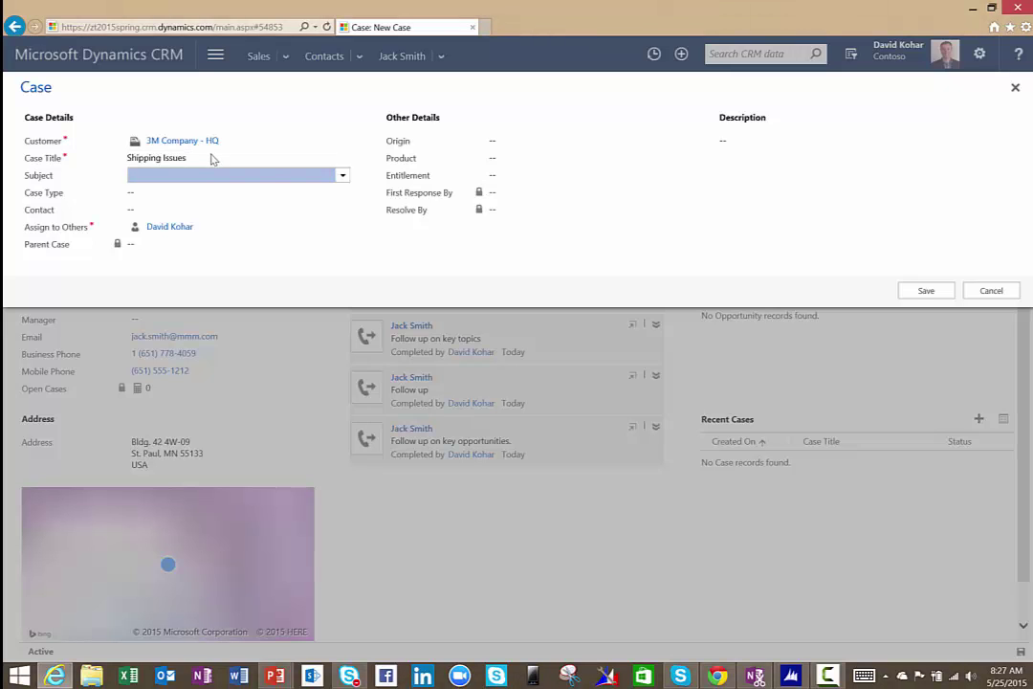
{"action": "left_click", "coordinate": [342, 175]}
{"action": "left_click", "coordinate": [137, 196]}
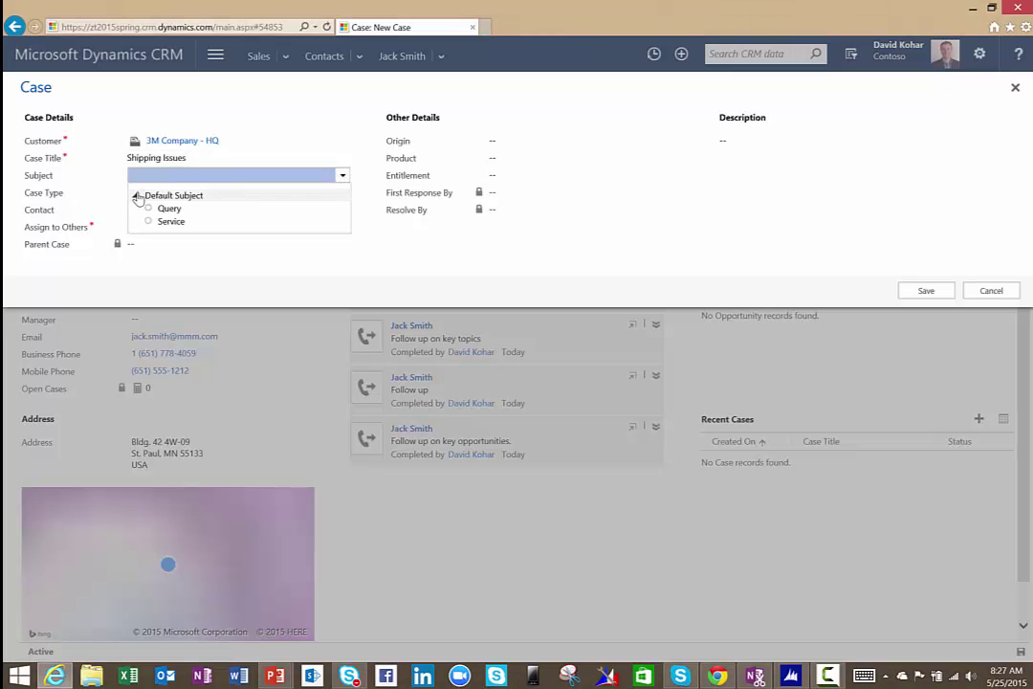
{"action": "left_click", "coordinate": [165, 221]}
{"action": "left_click", "coordinate": [178, 194]}
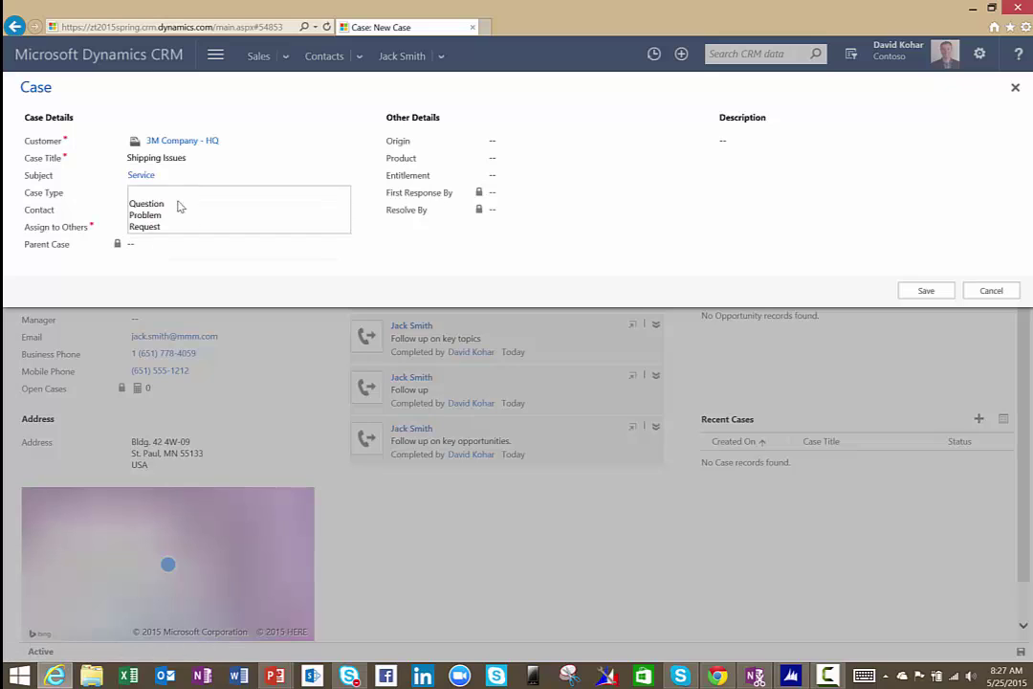
{"action": "left_click", "coordinate": [170, 219]}
Step: Enter the primary contact's name as the case contact and set the case origin to Phone
{"action": "left_click", "coordinate": [170, 209]}
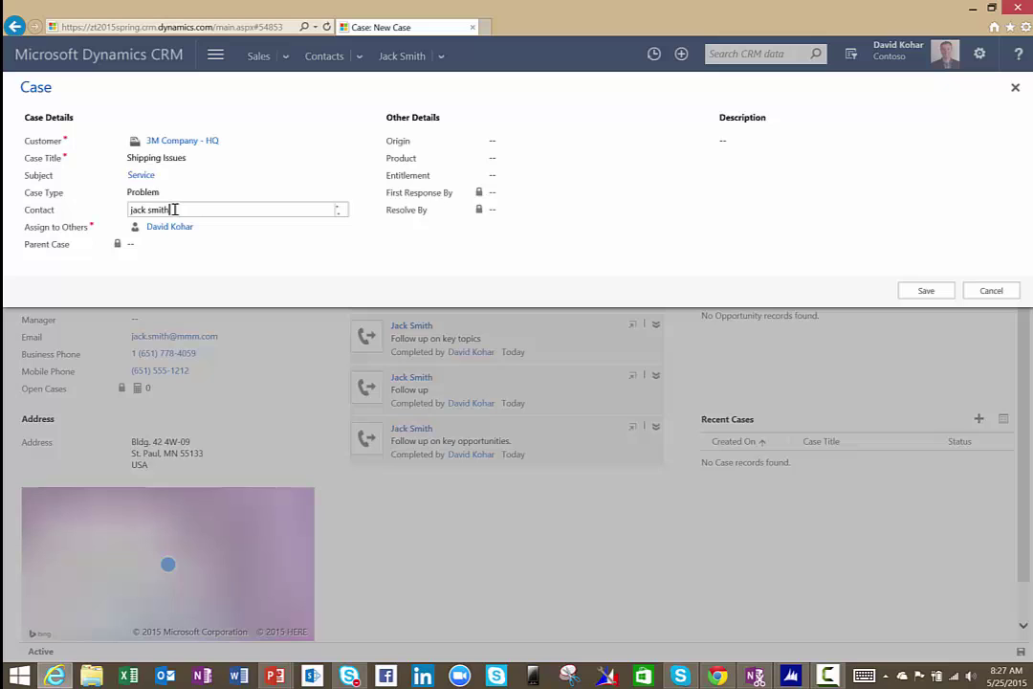
{"action": "type", "text": "jack smith"}
{"action": "left_click", "coordinate": [215, 155]}
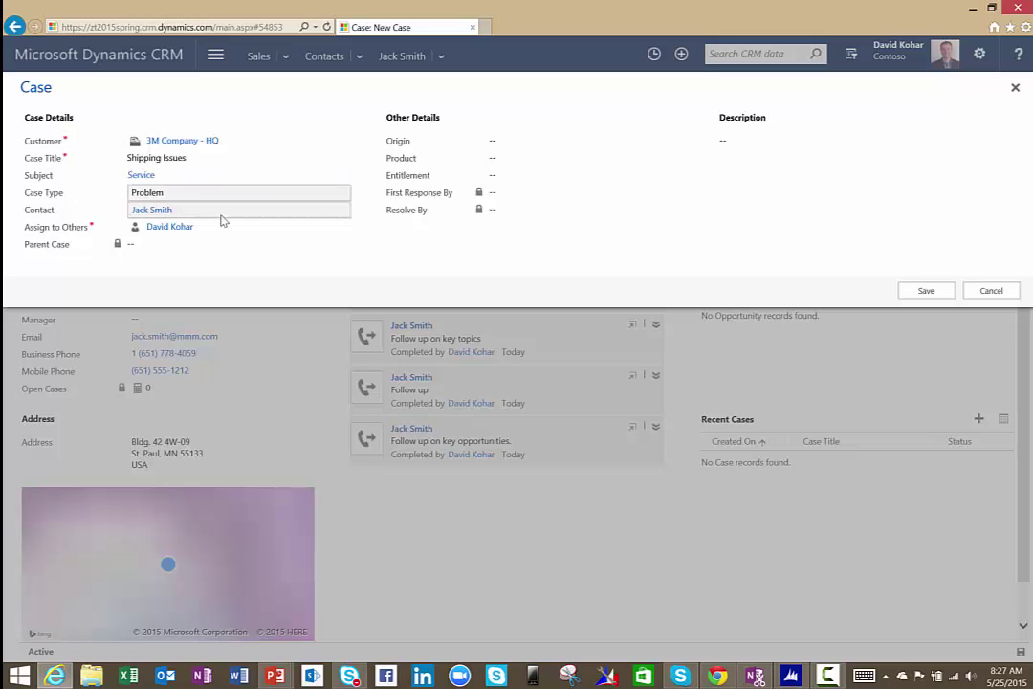
{"action": "left_click", "coordinate": [524, 145]}
{"action": "left_click", "coordinate": [527, 153]}
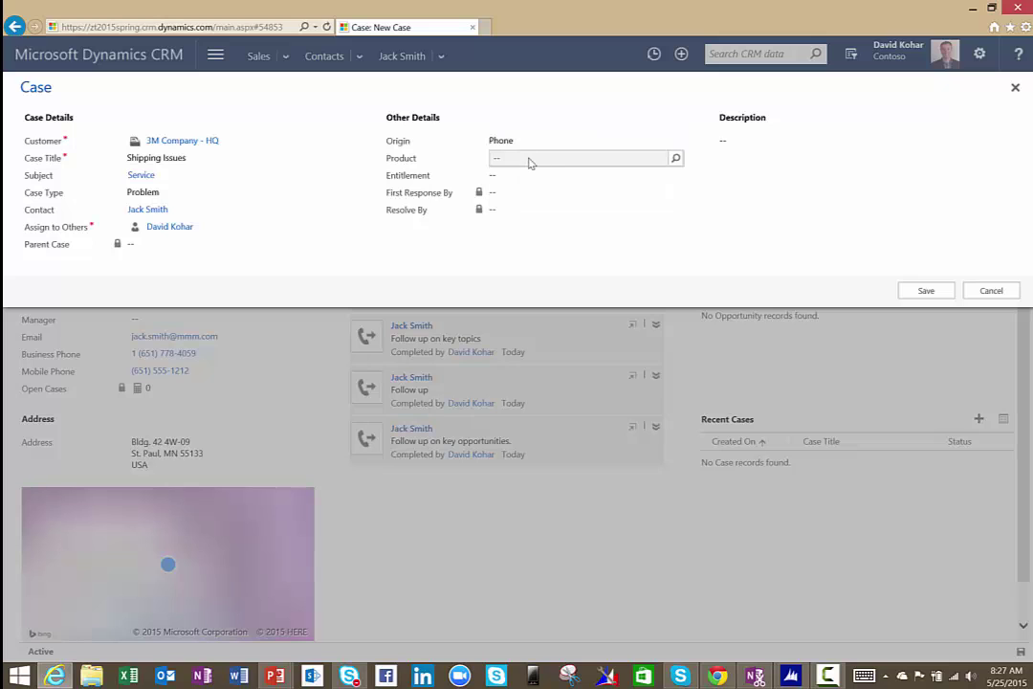
Step: Set the case's product to Blending Systems, describe it as "Slow shipments" and save the case
{"action": "left_click", "coordinate": [531, 159]}
{"action": "left_click", "coordinate": [675, 159]}
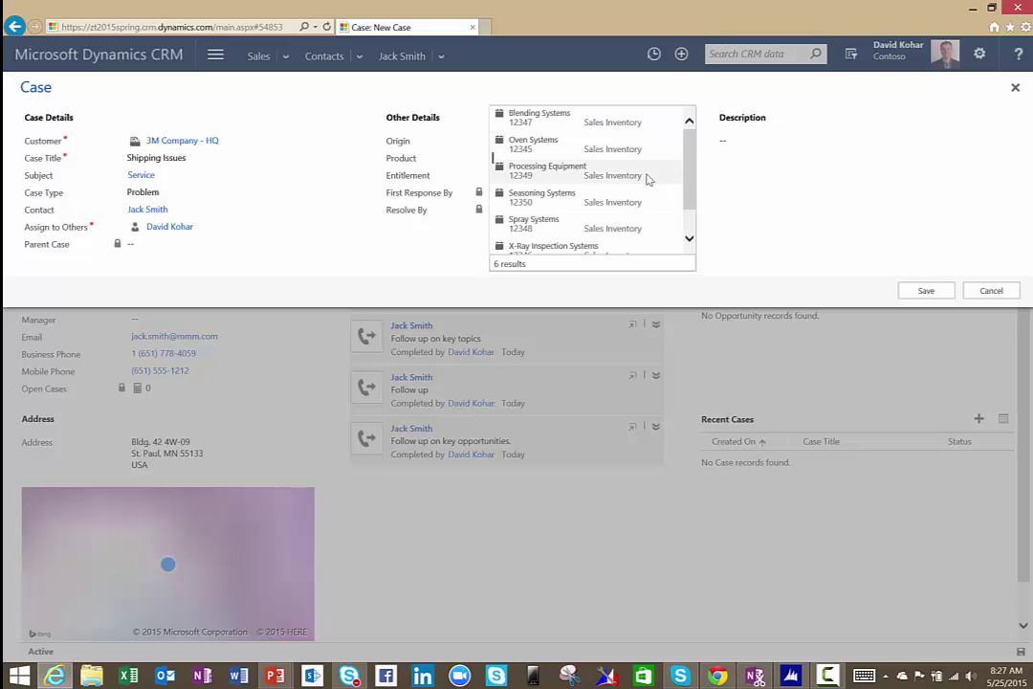
{"action": "left_click", "coordinate": [558, 121]}
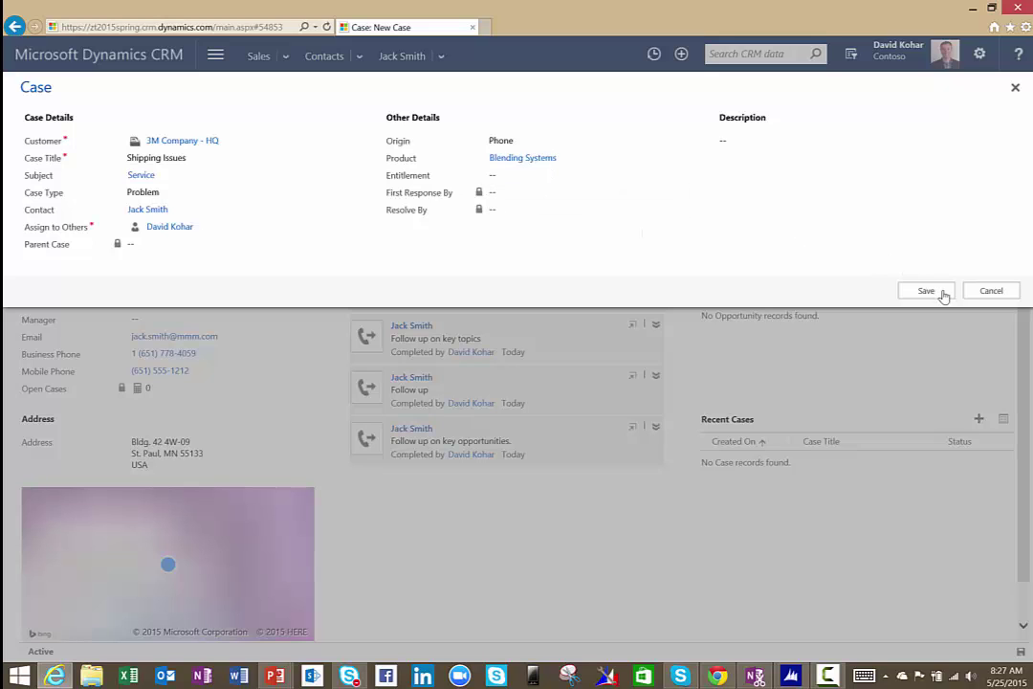
{"action": "left_click", "coordinate": [778, 152]}
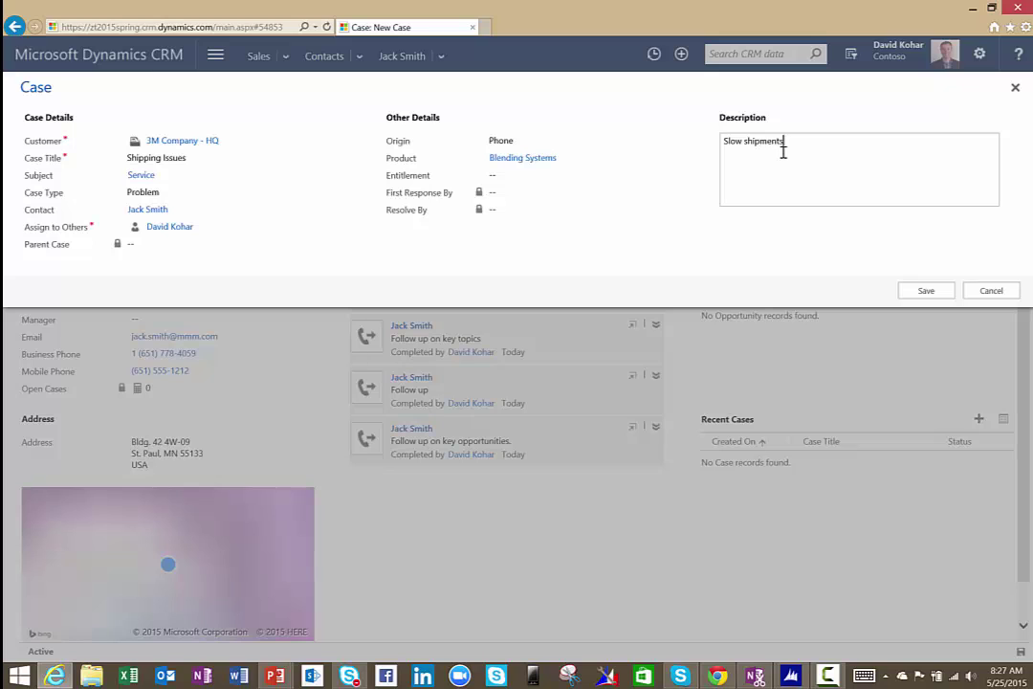
{"action": "left_click", "coordinate": [926, 293]}
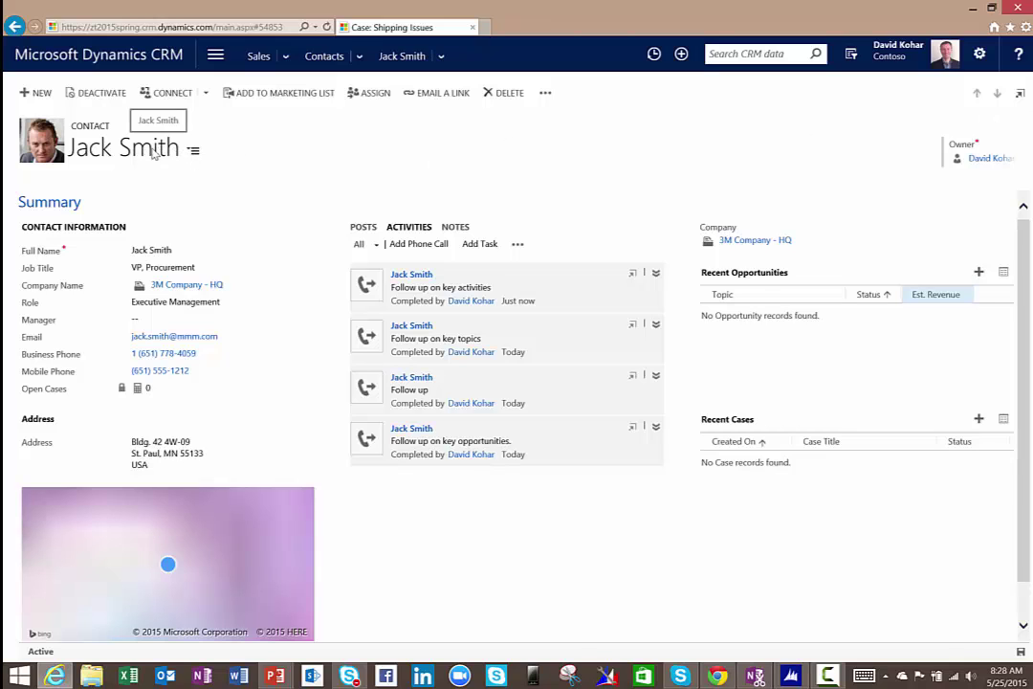
Step: View the primary contact's hierarchy of reporting contacts and return to the contact record
{"action": "left_click", "coordinate": [545, 92]}
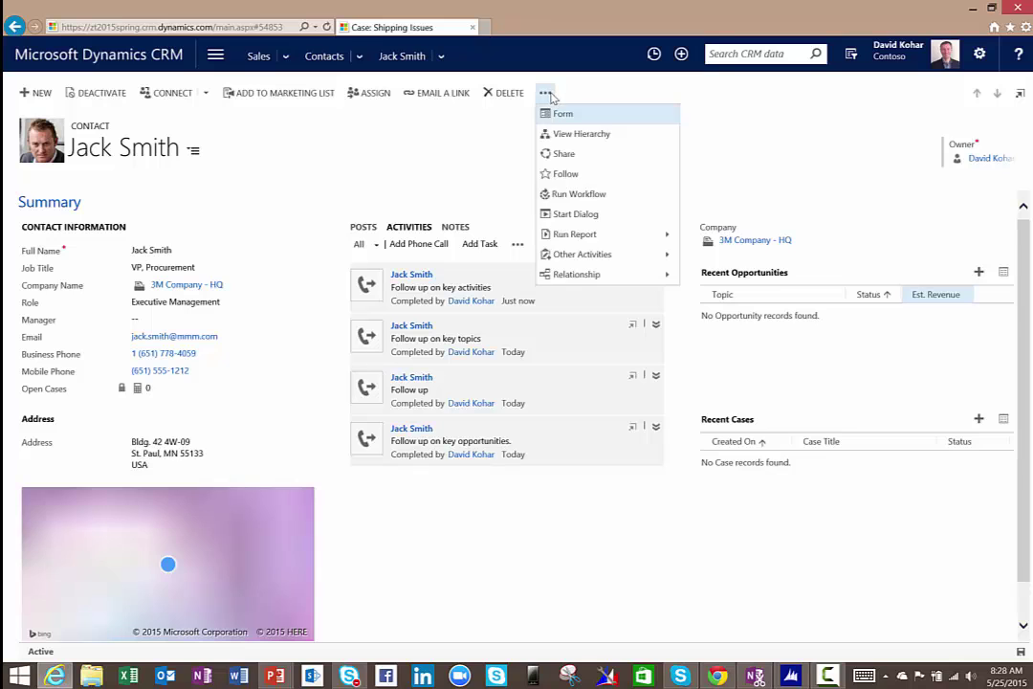
{"action": "left_click", "coordinate": [585, 137]}
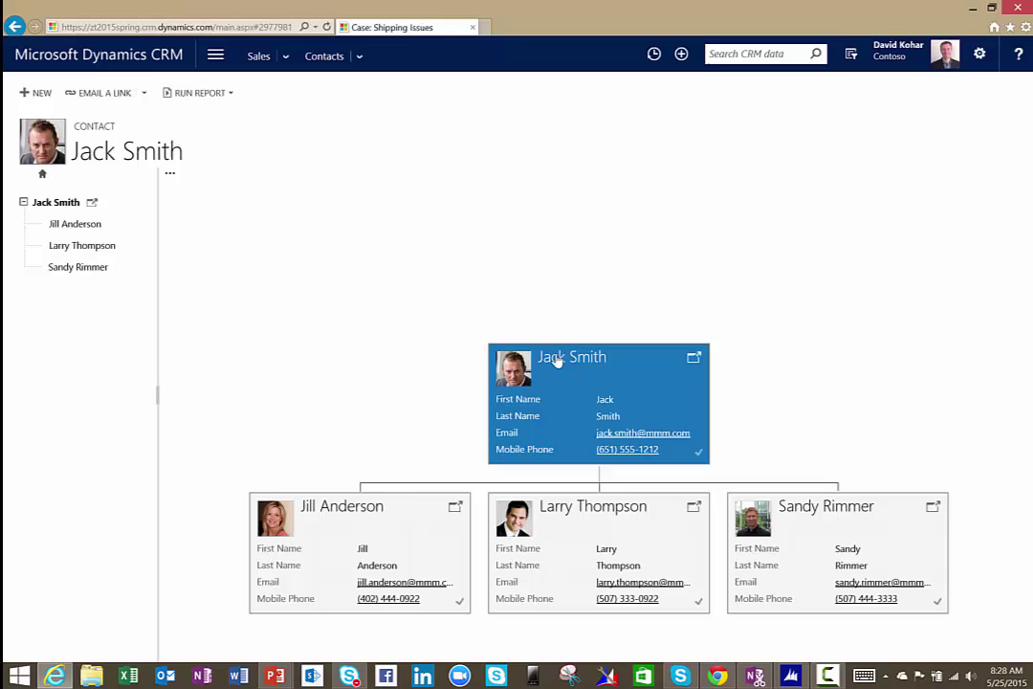
{"action": "left_click", "coordinate": [14, 26]}
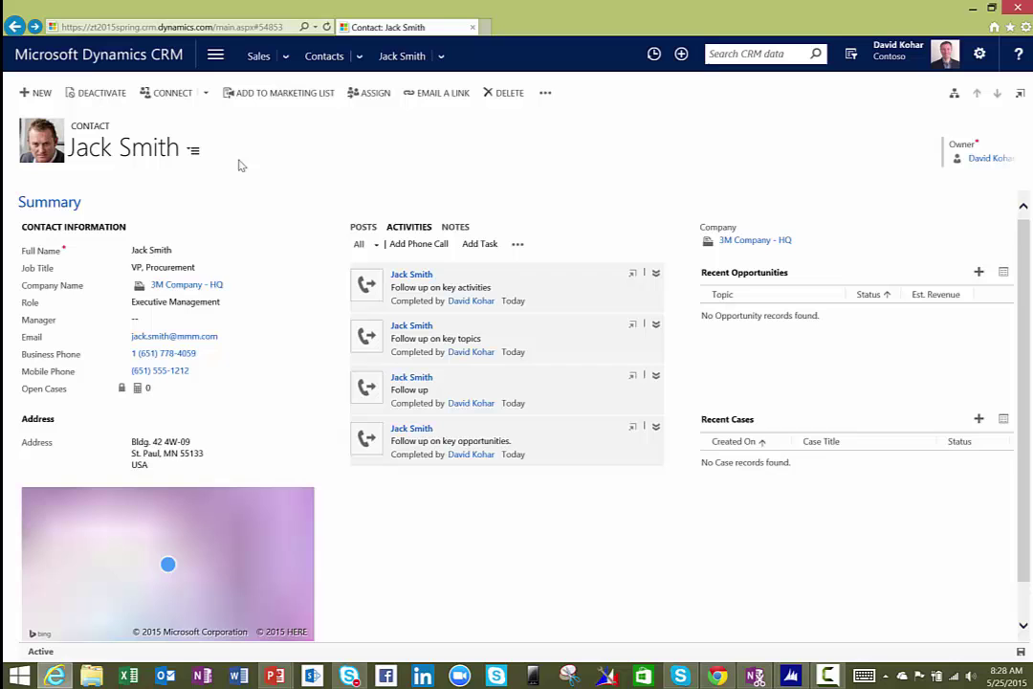
Step: Go back to the 3M Company - HQ record and open 3M Blending Systems Opp from its recent opportunities
{"action": "left_click", "coordinate": [172, 287]}
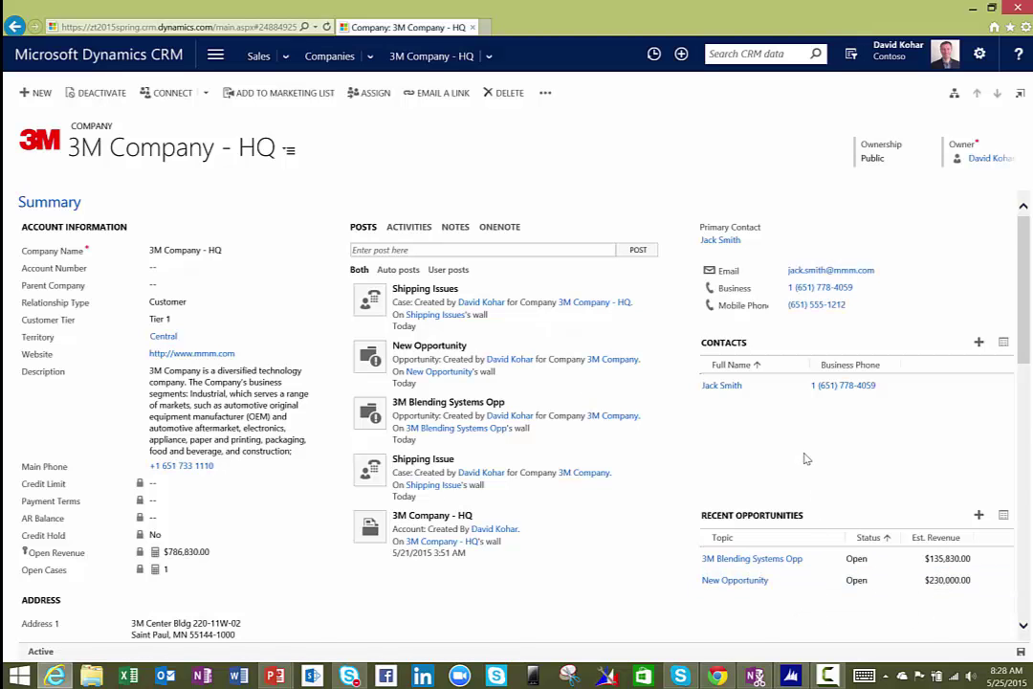
{"action": "scroll", "coordinate": [806, 459], "scroll_direction": "down", "scroll_amount": 5}
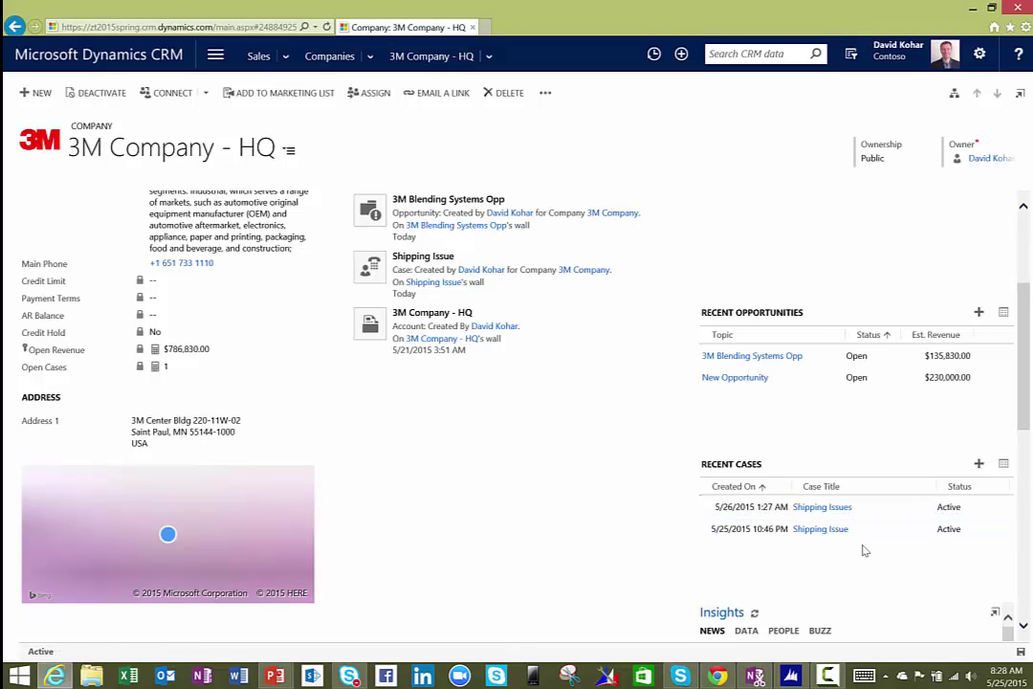
{"action": "left_click", "coordinate": [790, 356]}
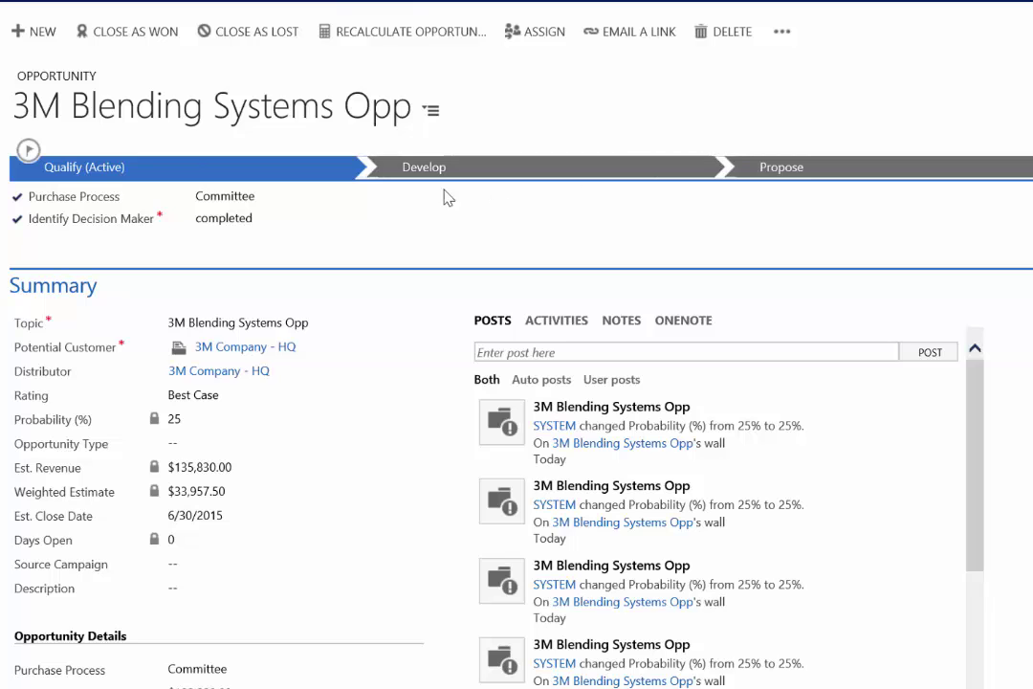
Step: Examine the opportunity's Develop, Propose and Close process stages and return to the Qualify stage
{"action": "left_click", "coordinate": [612, 170]}
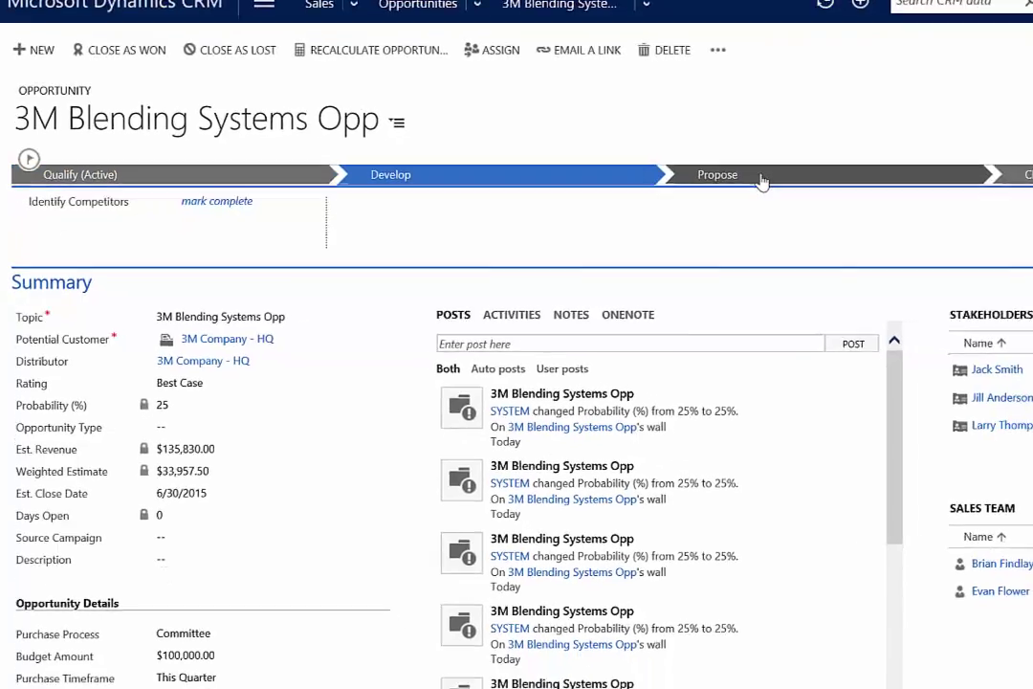
{"action": "left_click", "coordinate": [803, 168]}
{"action": "left_click", "coordinate": [842, 192]}
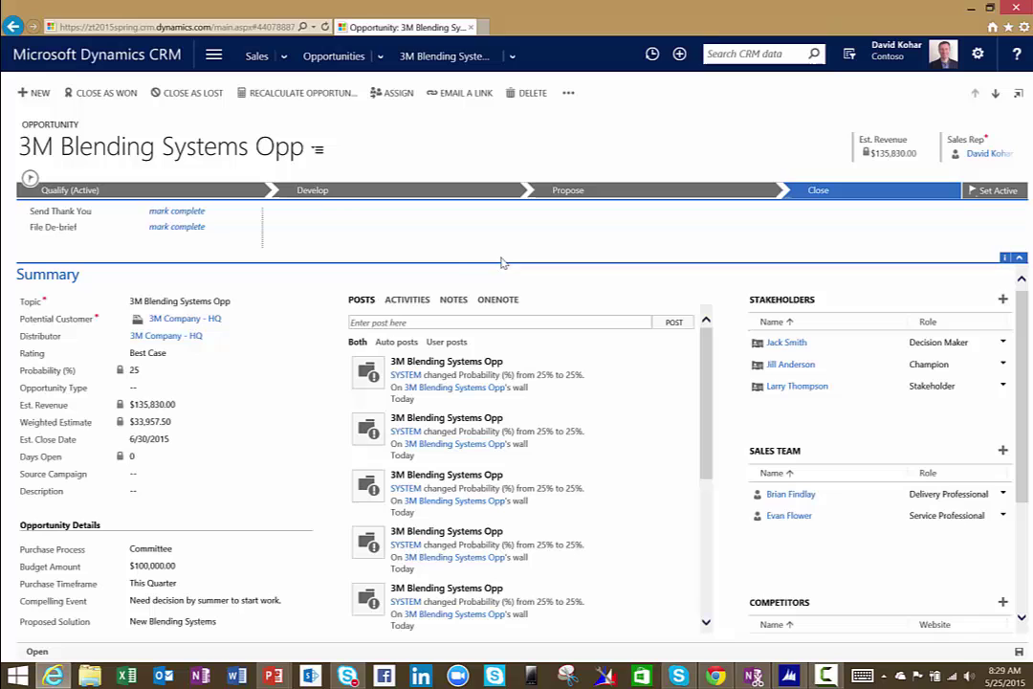
{"action": "left_click", "coordinate": [196, 190]}
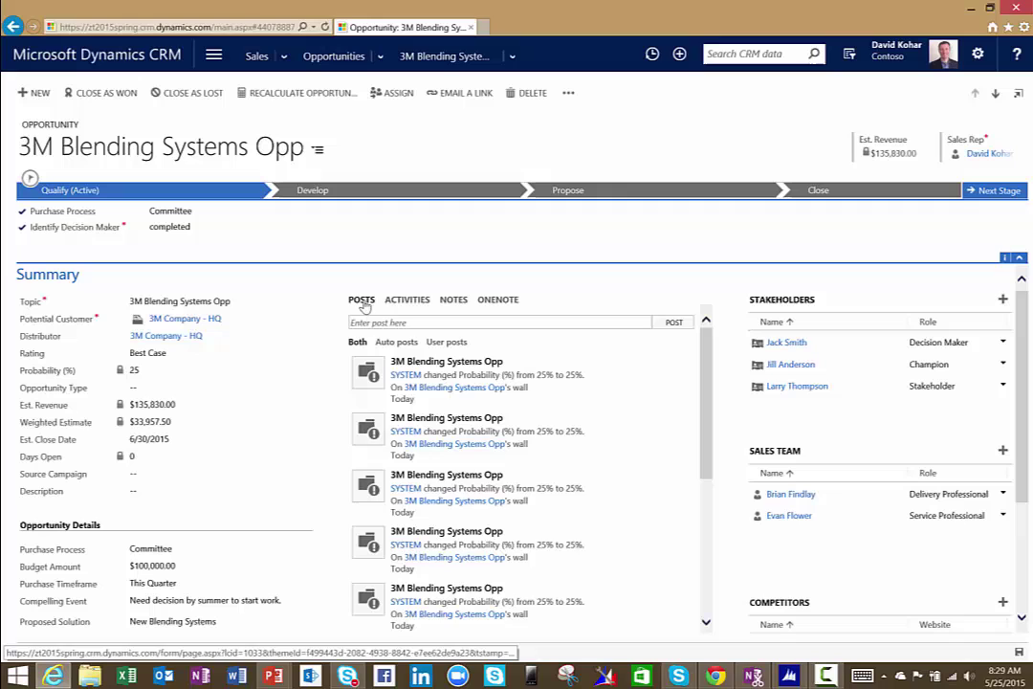
Step: Review the opportunity's activities, notes, OneNote entries and posts, ending on the activities
{"action": "left_click", "coordinate": [408, 300]}
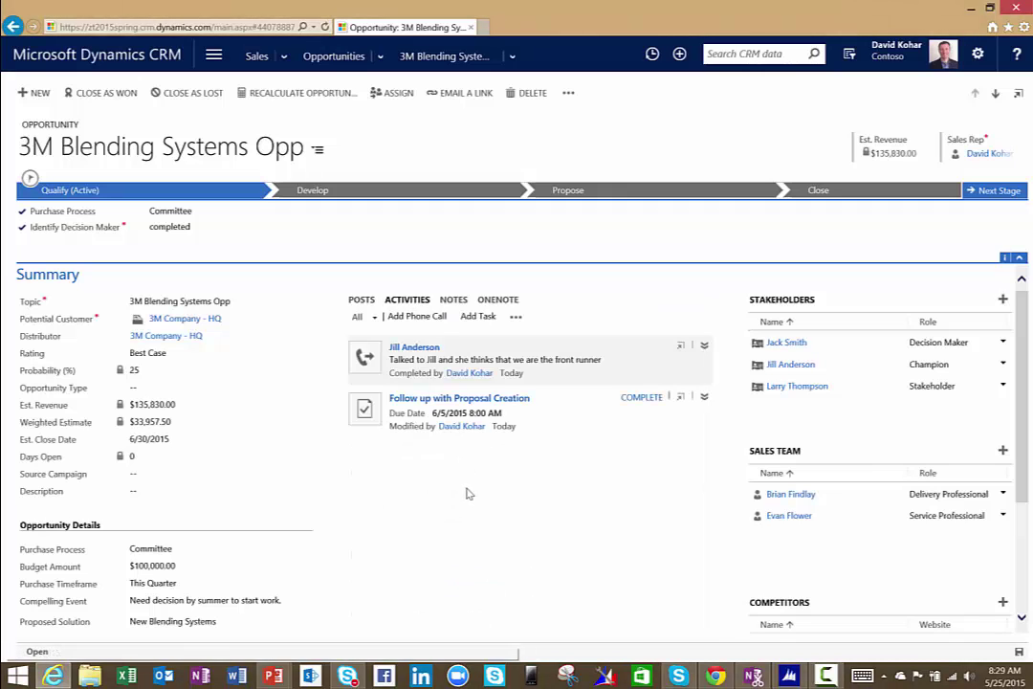
{"action": "left_click", "coordinate": [454, 302]}
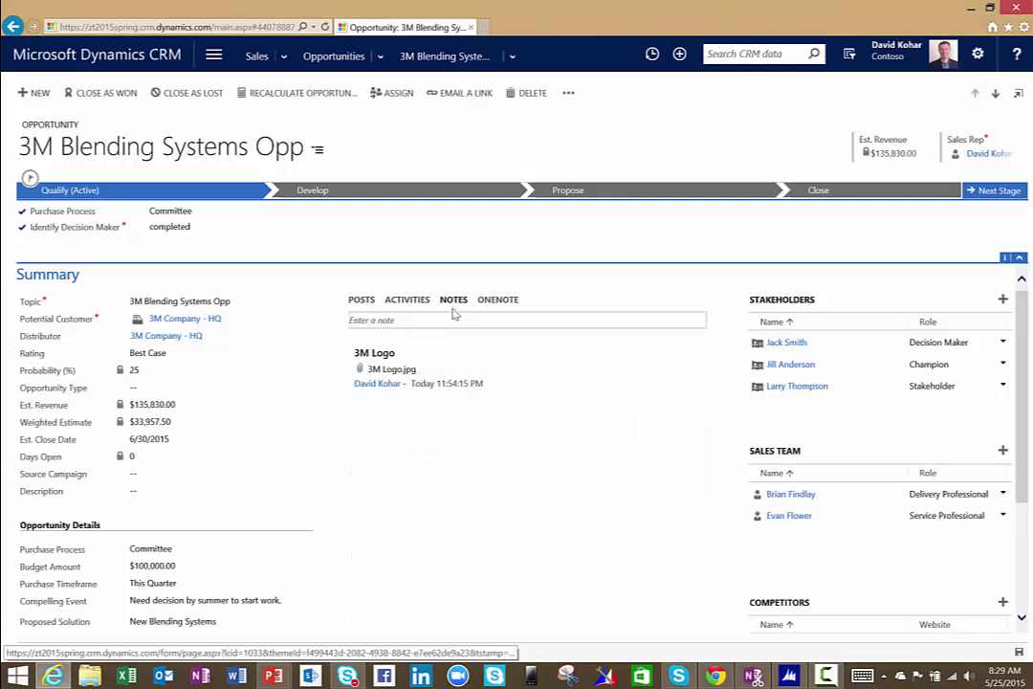
{"action": "left_click", "coordinate": [493, 303]}
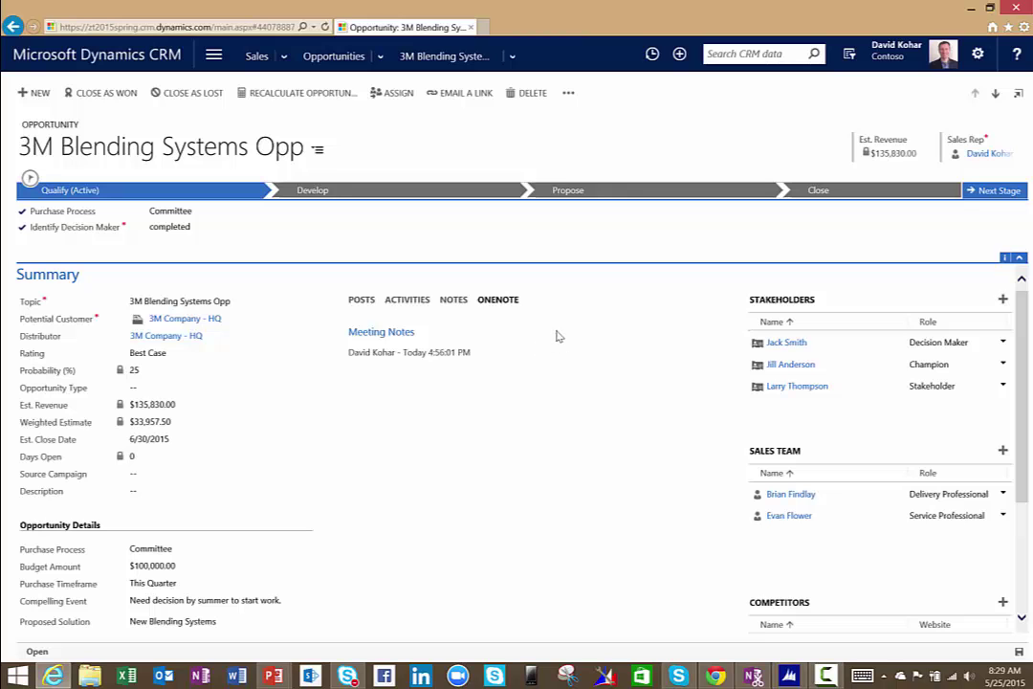
{"action": "left_click", "coordinate": [362, 301]}
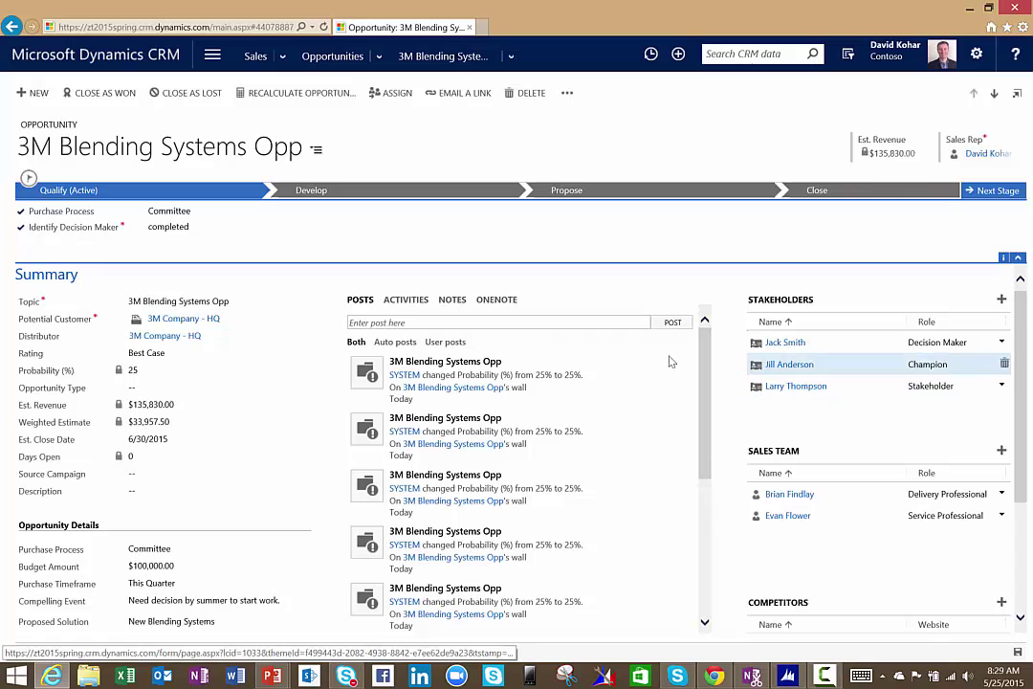
{"action": "left_click", "coordinate": [404, 300]}
Step: Examine the opportunity's sales team and competitors, and expand Product Line Items to review its products and pricing
{"action": "scroll", "coordinate": [798, 429], "scroll_direction": "down", "scroll_amount": 1}
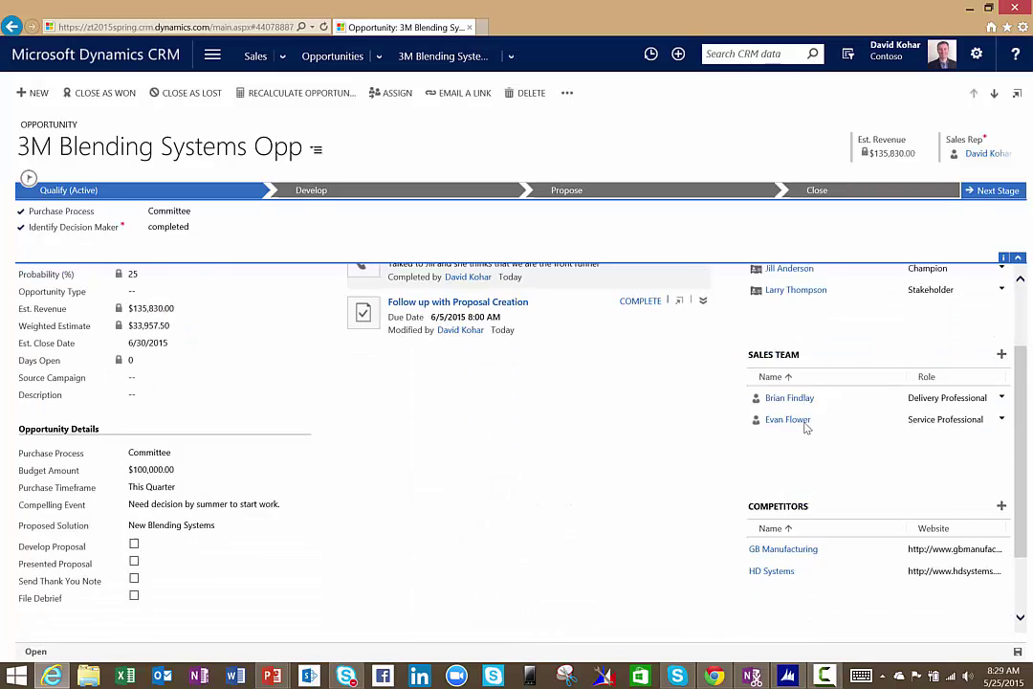
{"action": "scroll", "coordinate": [806, 429], "scroll_direction": "down", "scroll_amount": 1}
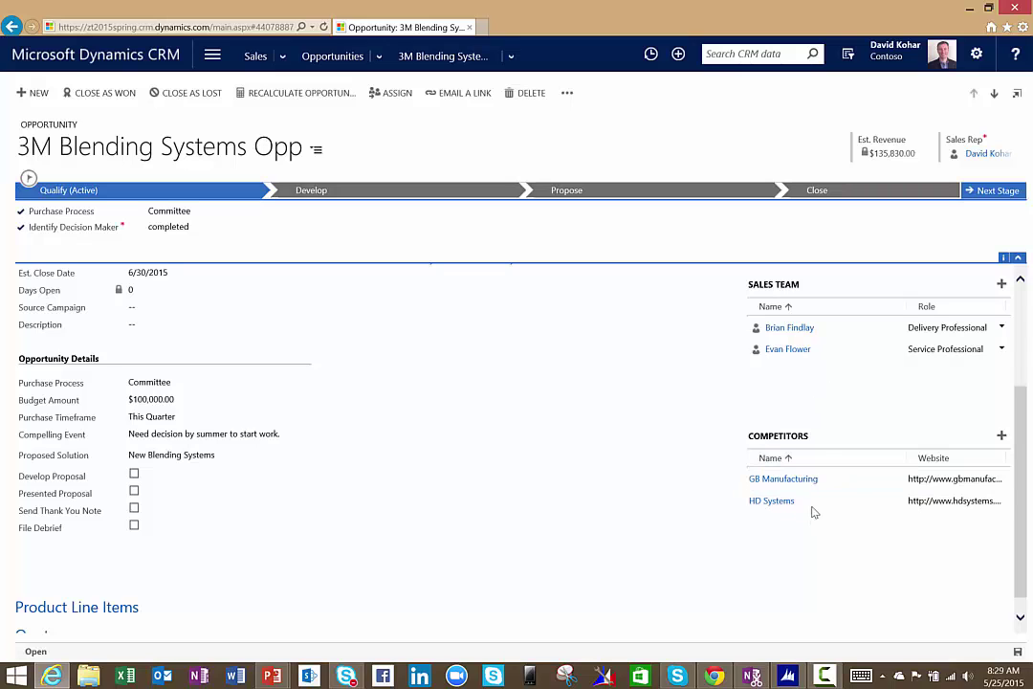
{"action": "scroll", "coordinate": [777, 405], "scroll_direction": "down", "scroll_amount": 1}
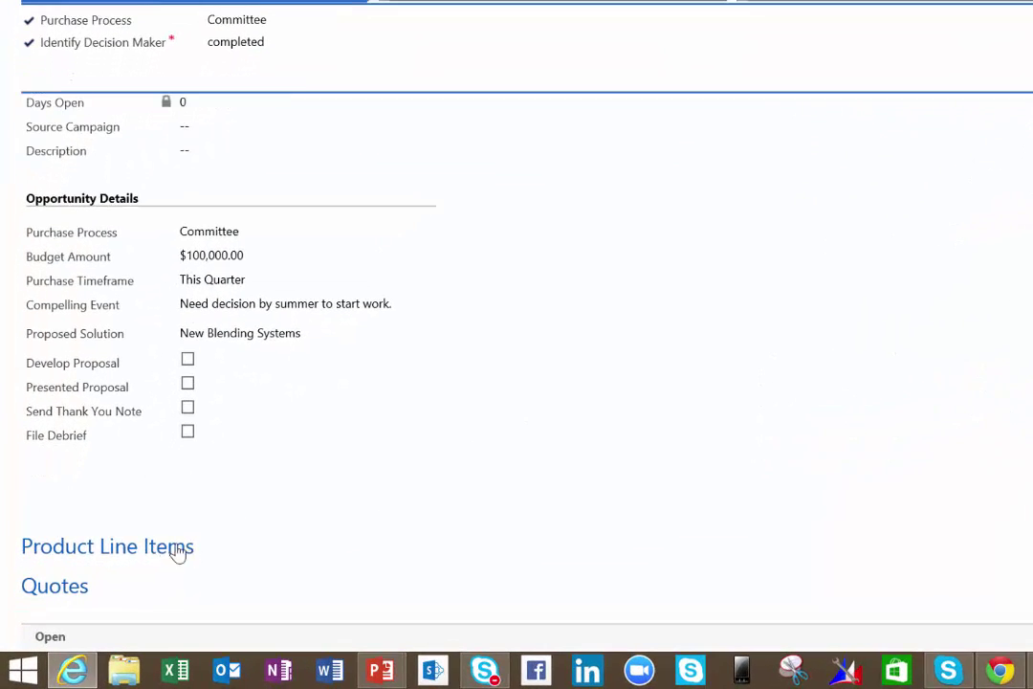
{"action": "left_click", "coordinate": [177, 553]}
{"action": "scroll", "coordinate": [732, 441], "scroll_direction": "down", "scroll_amount": 2}
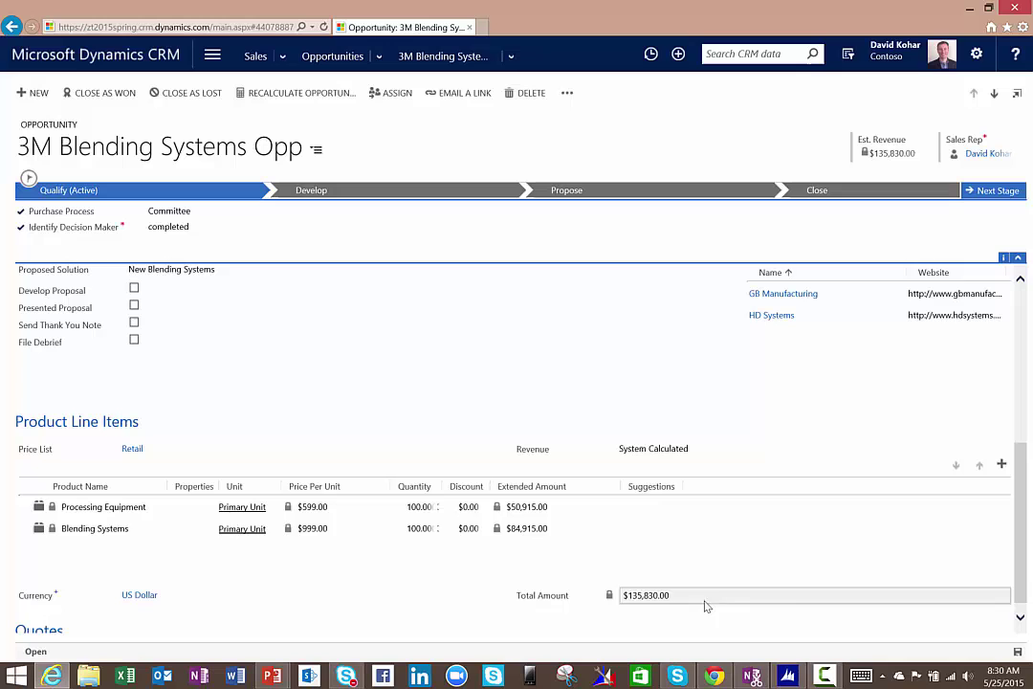
Step: Set the opportunity's rating to Most Likely in its summary
{"action": "left_click_drag", "start_coordinate": [1020, 536], "coordinate": [1020, 340]}
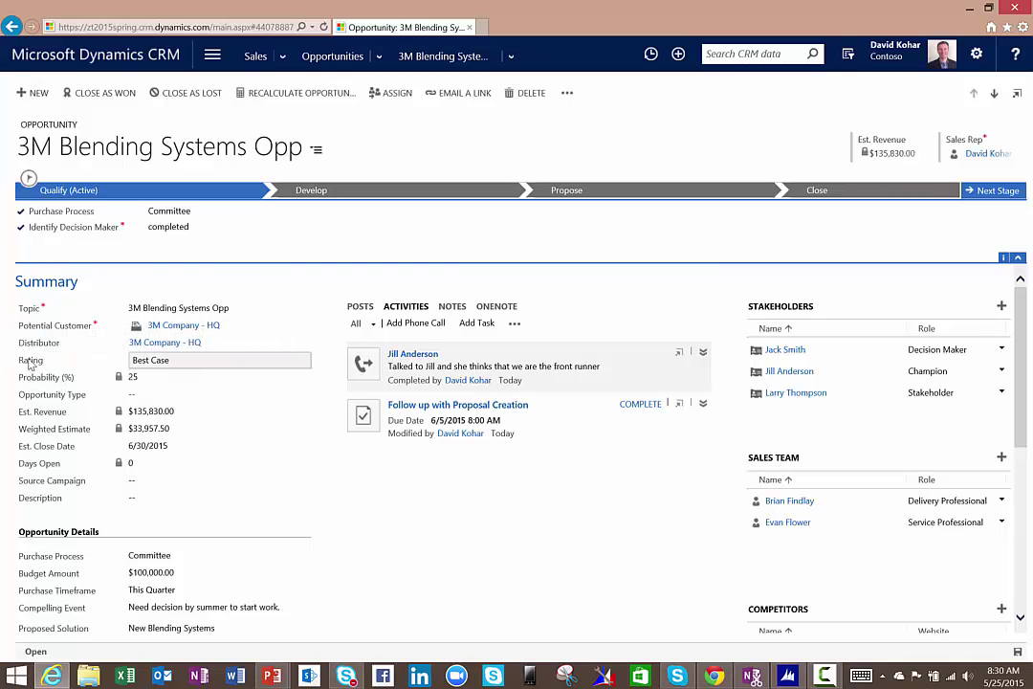
{"action": "left_click", "coordinate": [212, 361]}
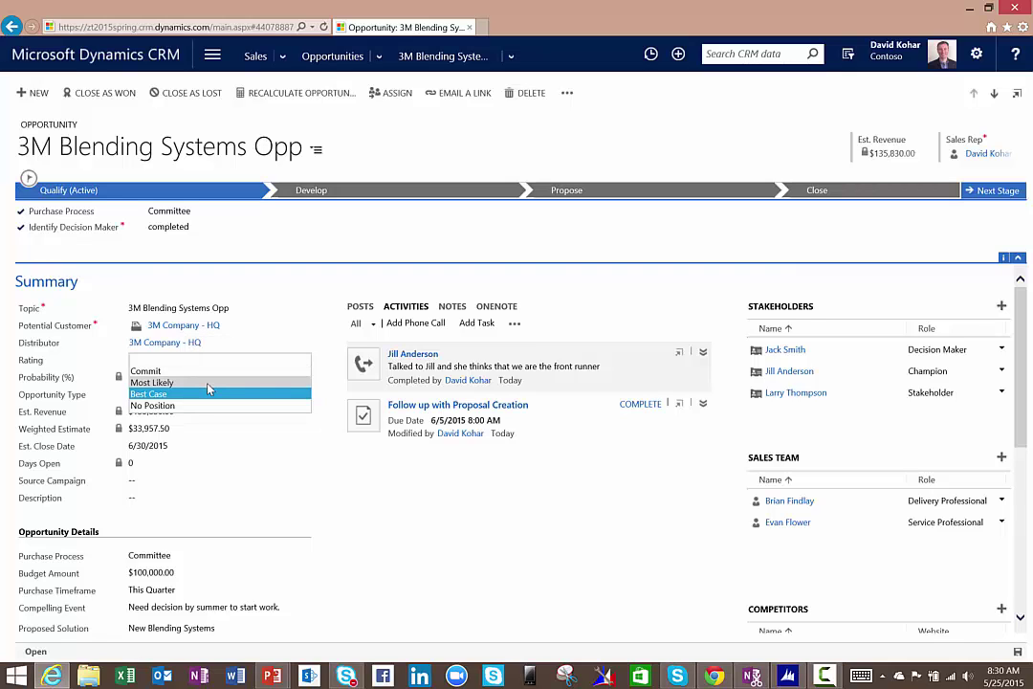
{"action": "left_click", "coordinate": [208, 382]}
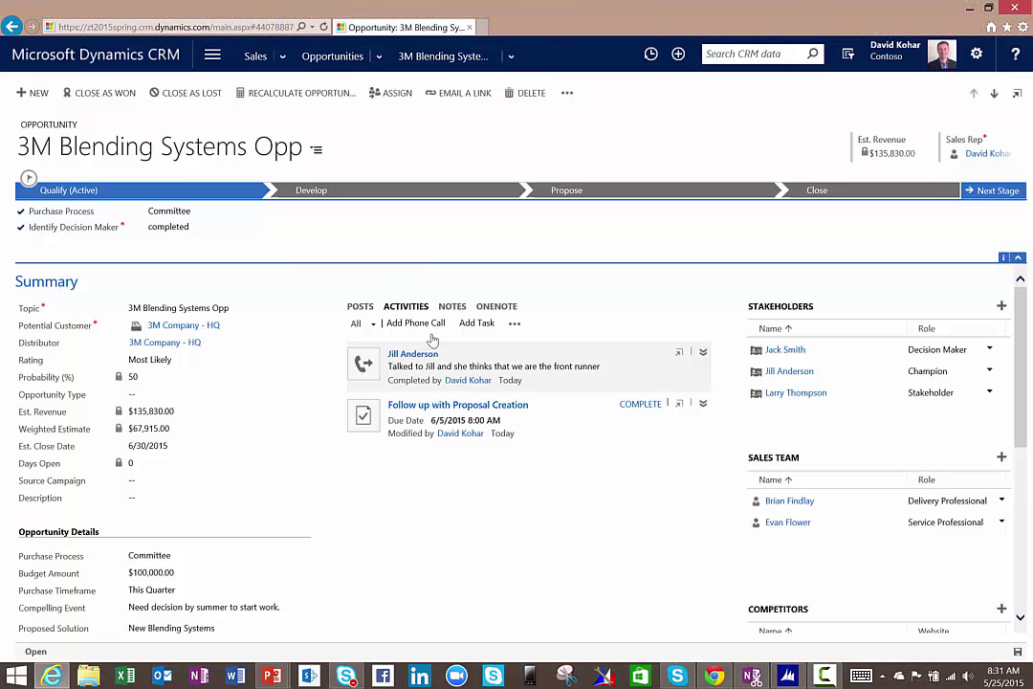
Step: Open the Sales Forecast records and display the Revenue by Product and Record Type chart beside the list
{"action": "left_click", "coordinate": [283, 57]}
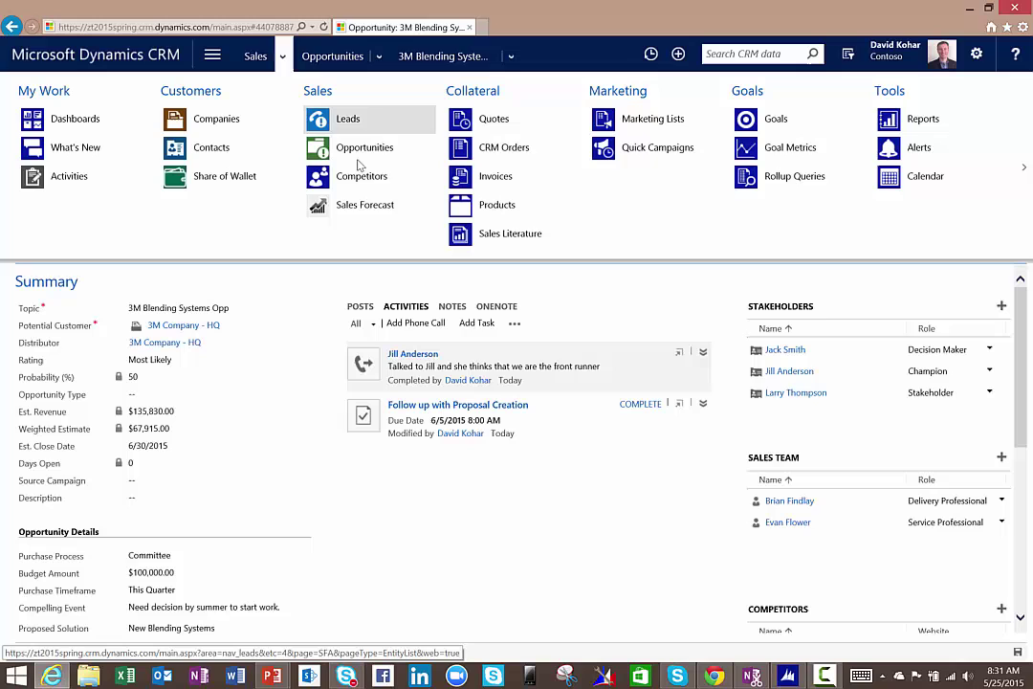
{"action": "left_click", "coordinate": [375, 207]}
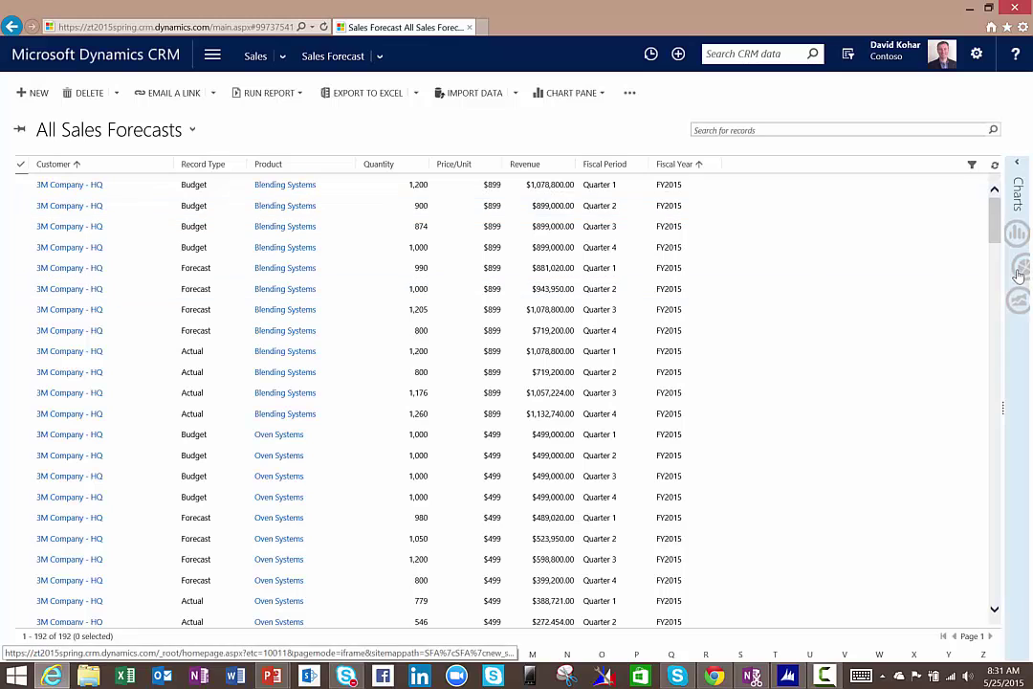
{"action": "left_click", "coordinate": [1018, 234]}
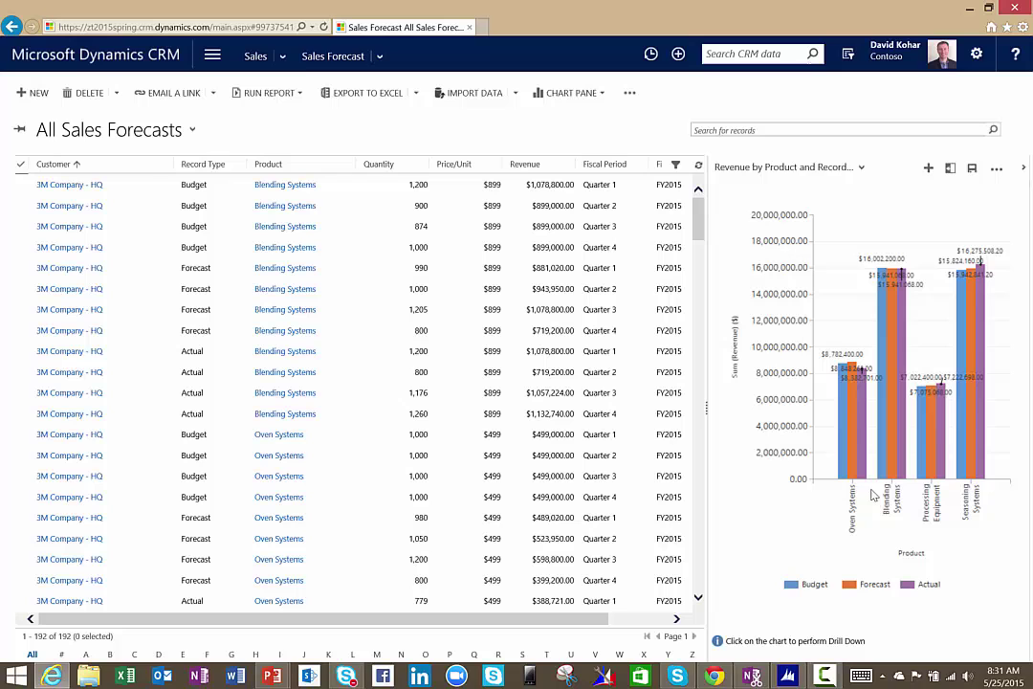
Step: View the Revenue by Fiscal Period & Record Type and Revenue Trending by Fiscal Period charts, and return to Revenue by Product and Record Type
{"action": "left_click", "coordinate": [803, 168]}
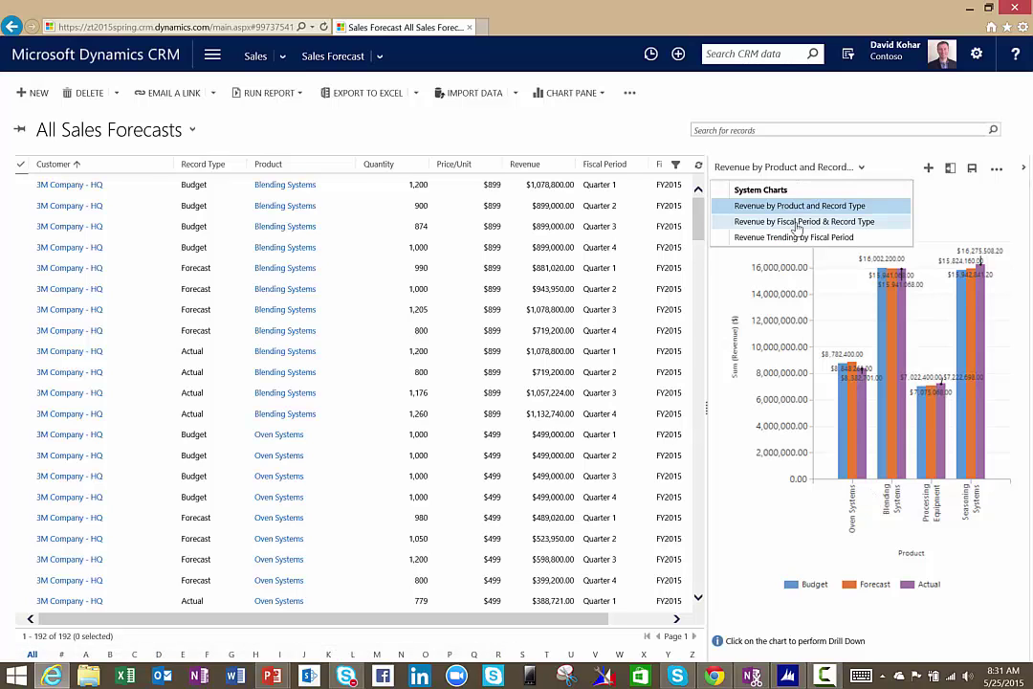
{"action": "left_click", "coordinate": [798, 221]}
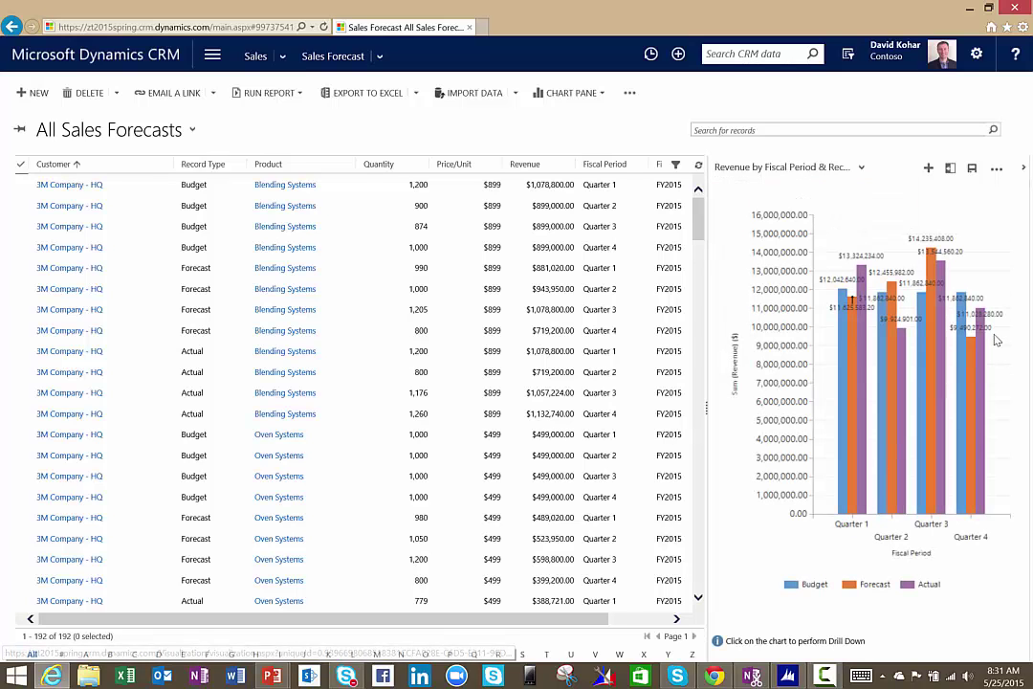
{"action": "left_click", "coordinate": [799, 169]}
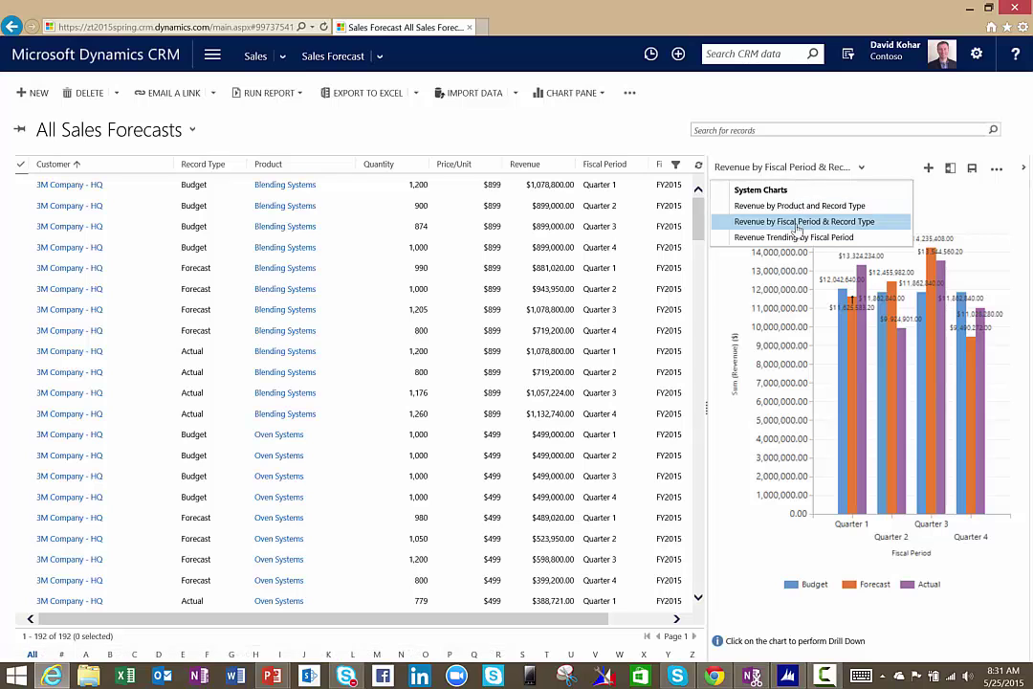
{"action": "left_click", "coordinate": [796, 241]}
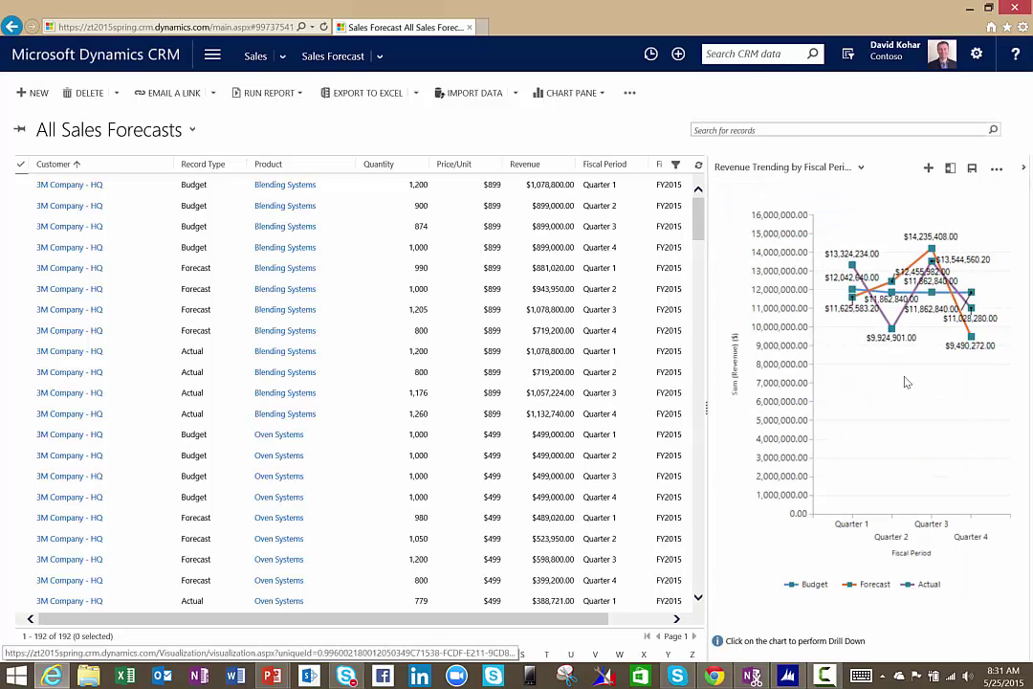
{"action": "left_click", "coordinate": [784, 169]}
{"action": "left_click", "coordinate": [794, 209]}
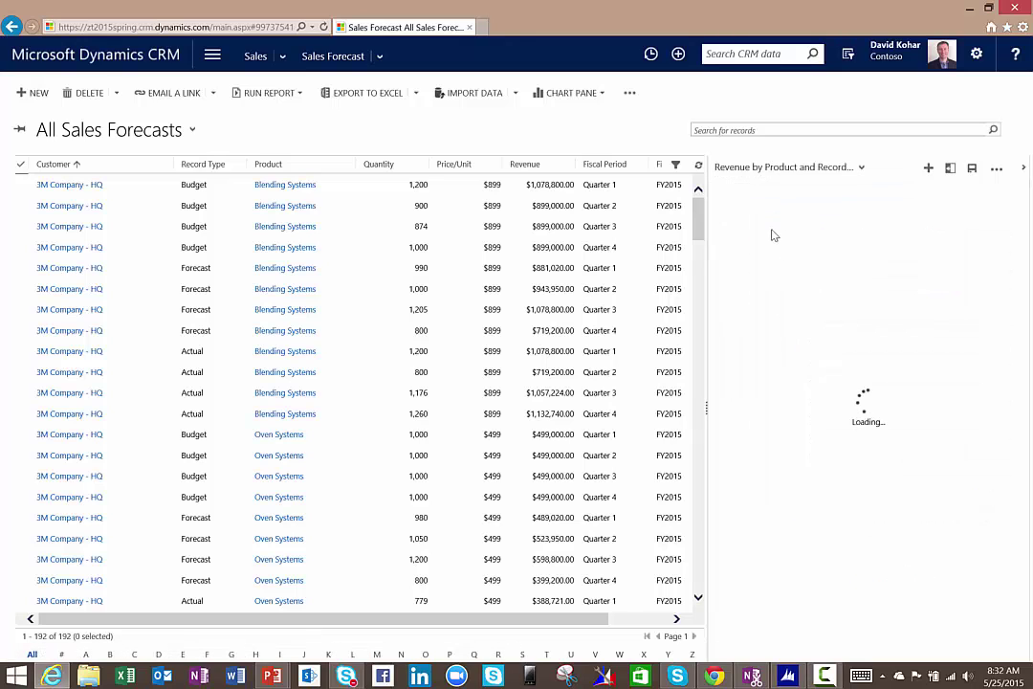